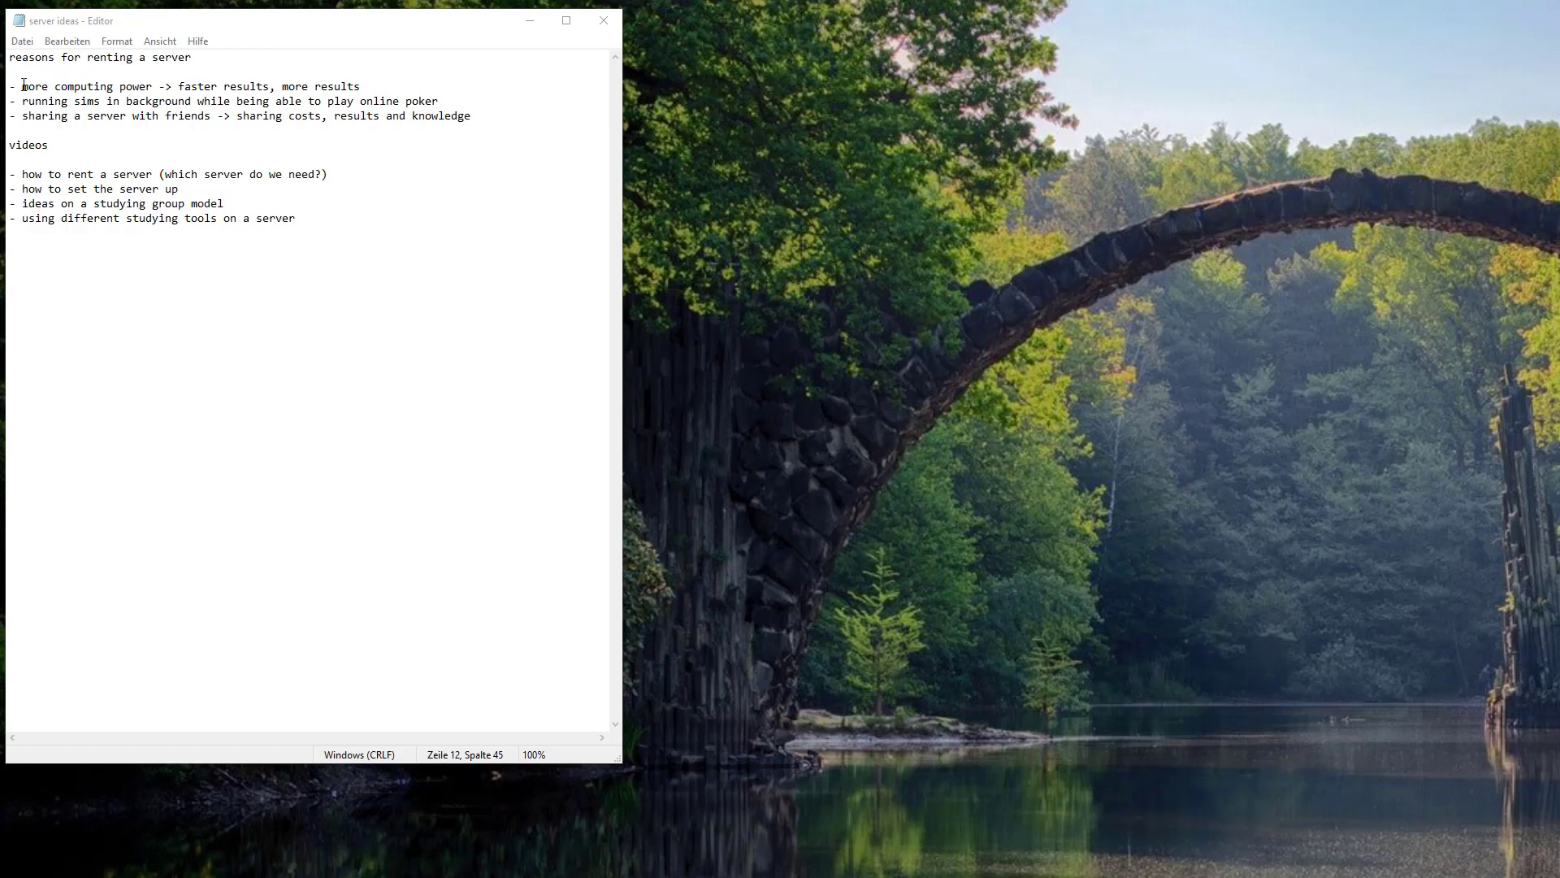
Step: Highlight the key phrases in the notes: more computing power, results and knowledge
drag(24, 84, 154, 85)
click(154, 84)
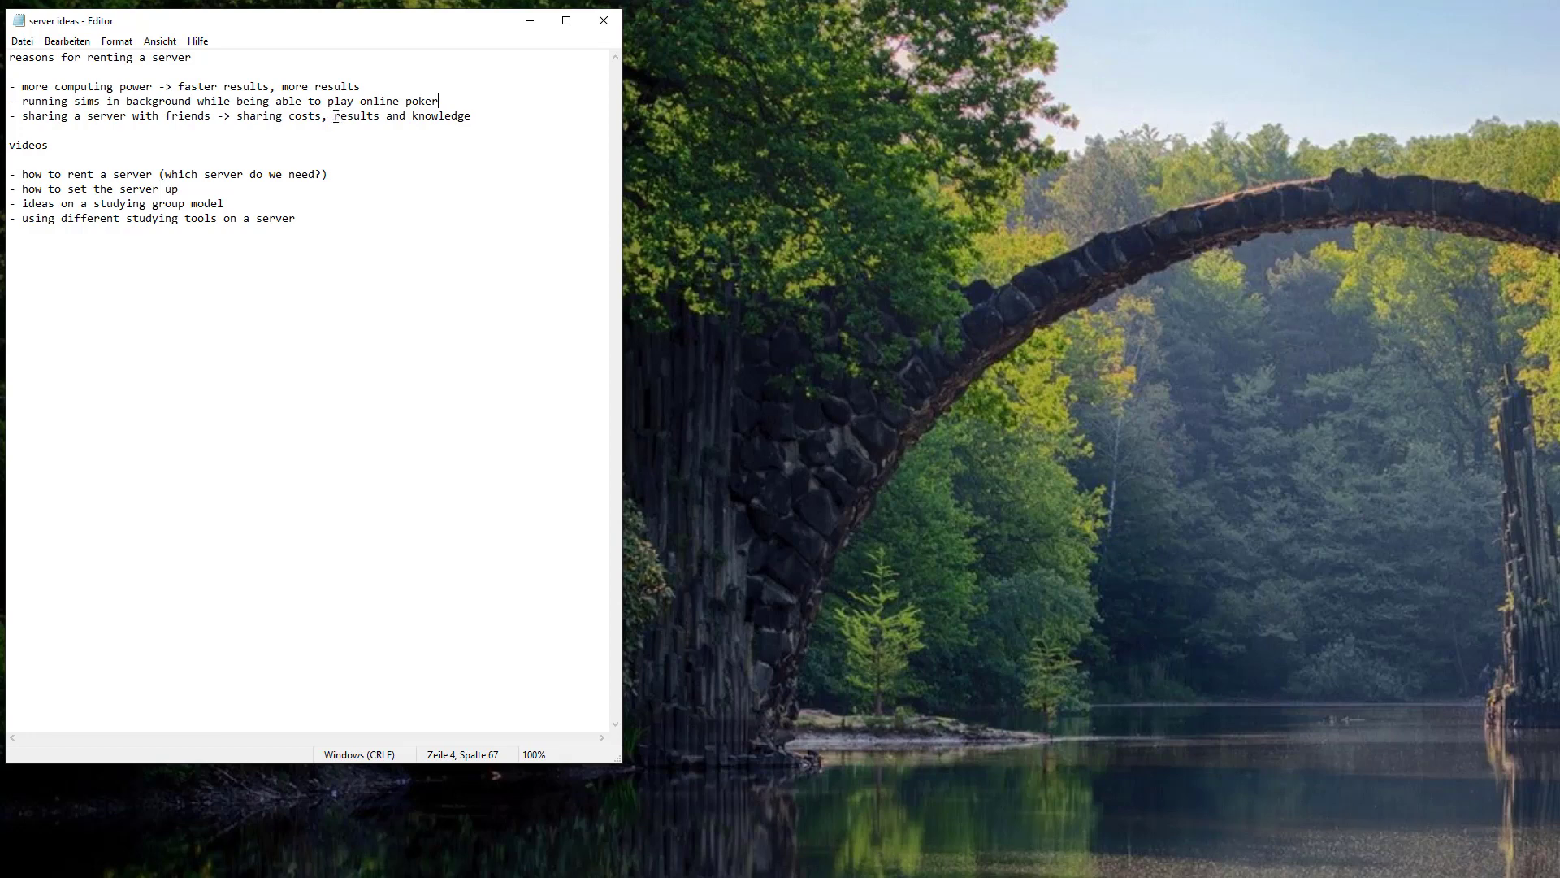
drag(336, 117, 382, 116)
click(382, 116)
drag(409, 115, 480, 116)
click(481, 115)
Step: Point out the studying group model and studying tools video ideas, then switch to Chrome's Contabo page
click(151, 204)
click(316, 219)
key(alt+Tab)
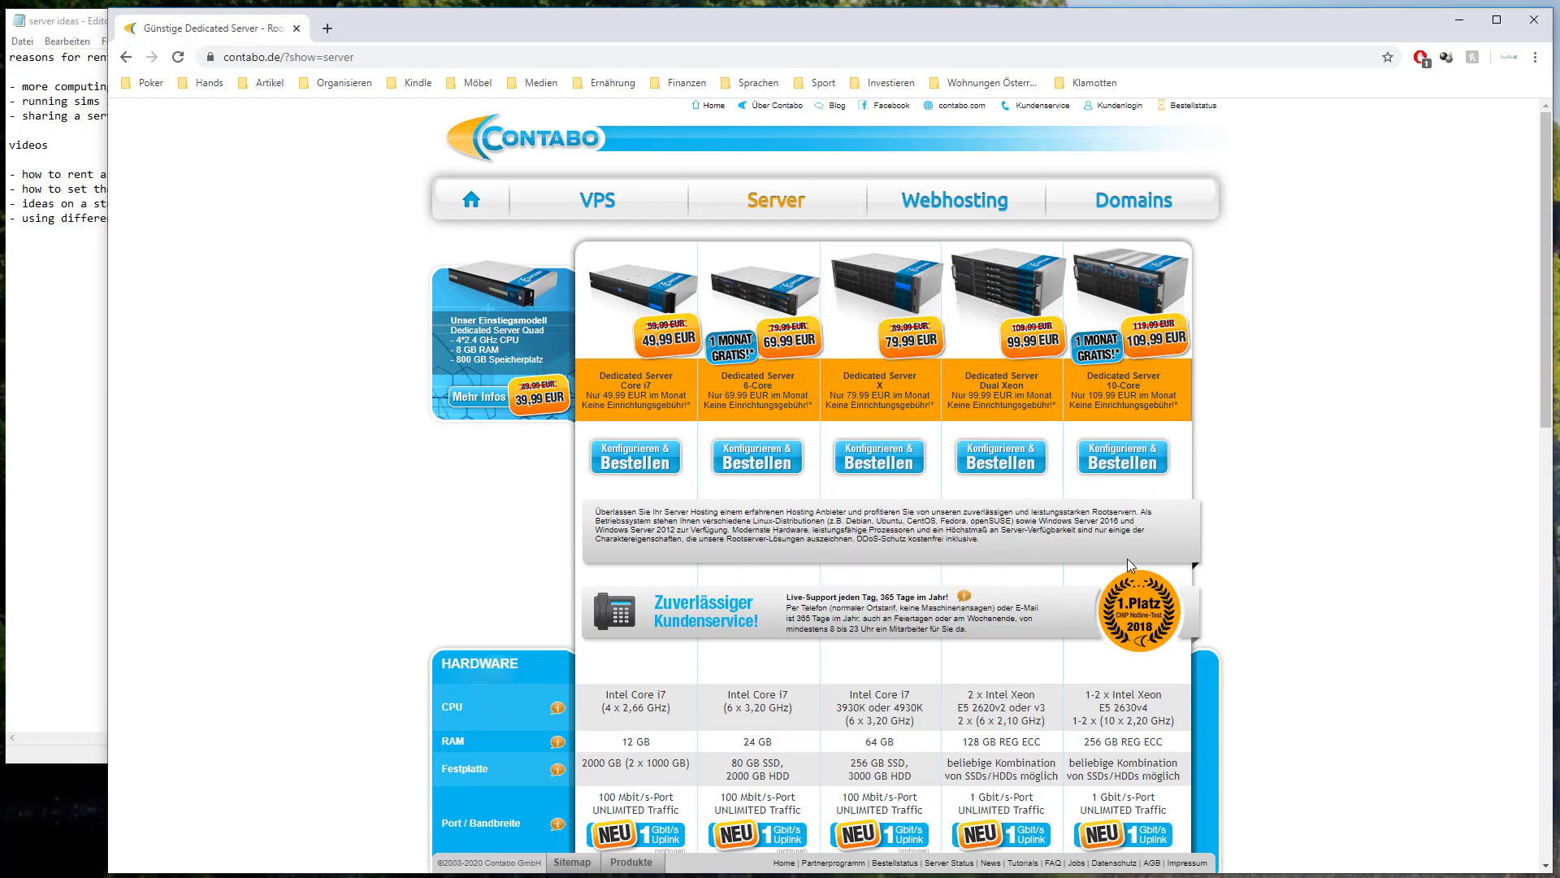
mouse_move(1165, 640)
scroll(1264, 345, down, 1)
scroll(1263, 346, up, 1)
mouse_move(561, 711)
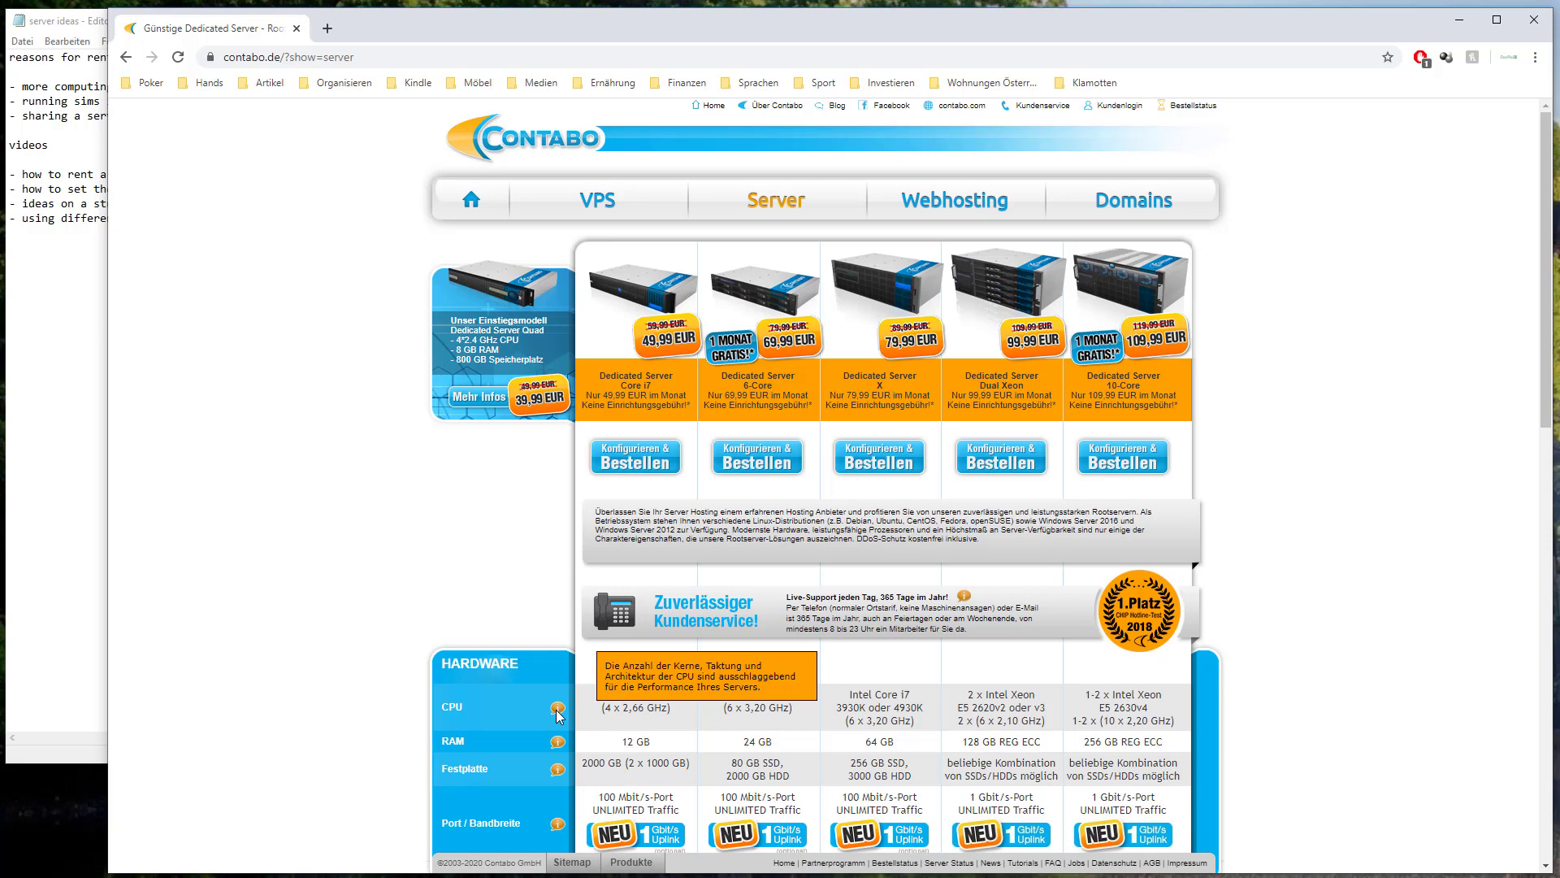
mouse_move(558, 742)
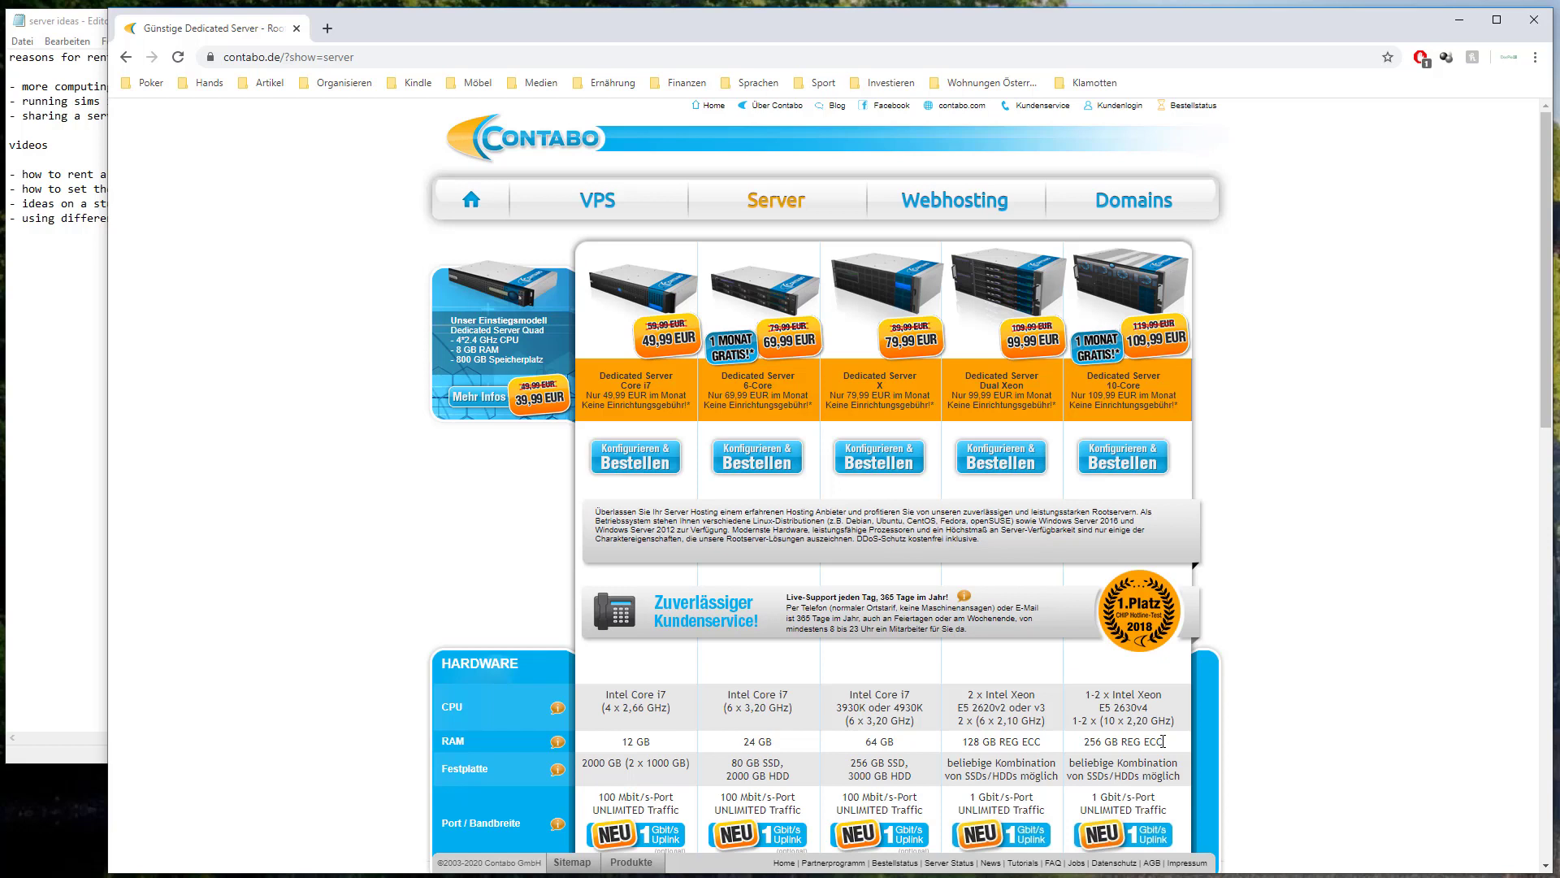
Step: Highlight the 10-Core server's 256 GB REG ECC memory in the comparison
drag(1163, 741, 1081, 741)
click(1022, 741)
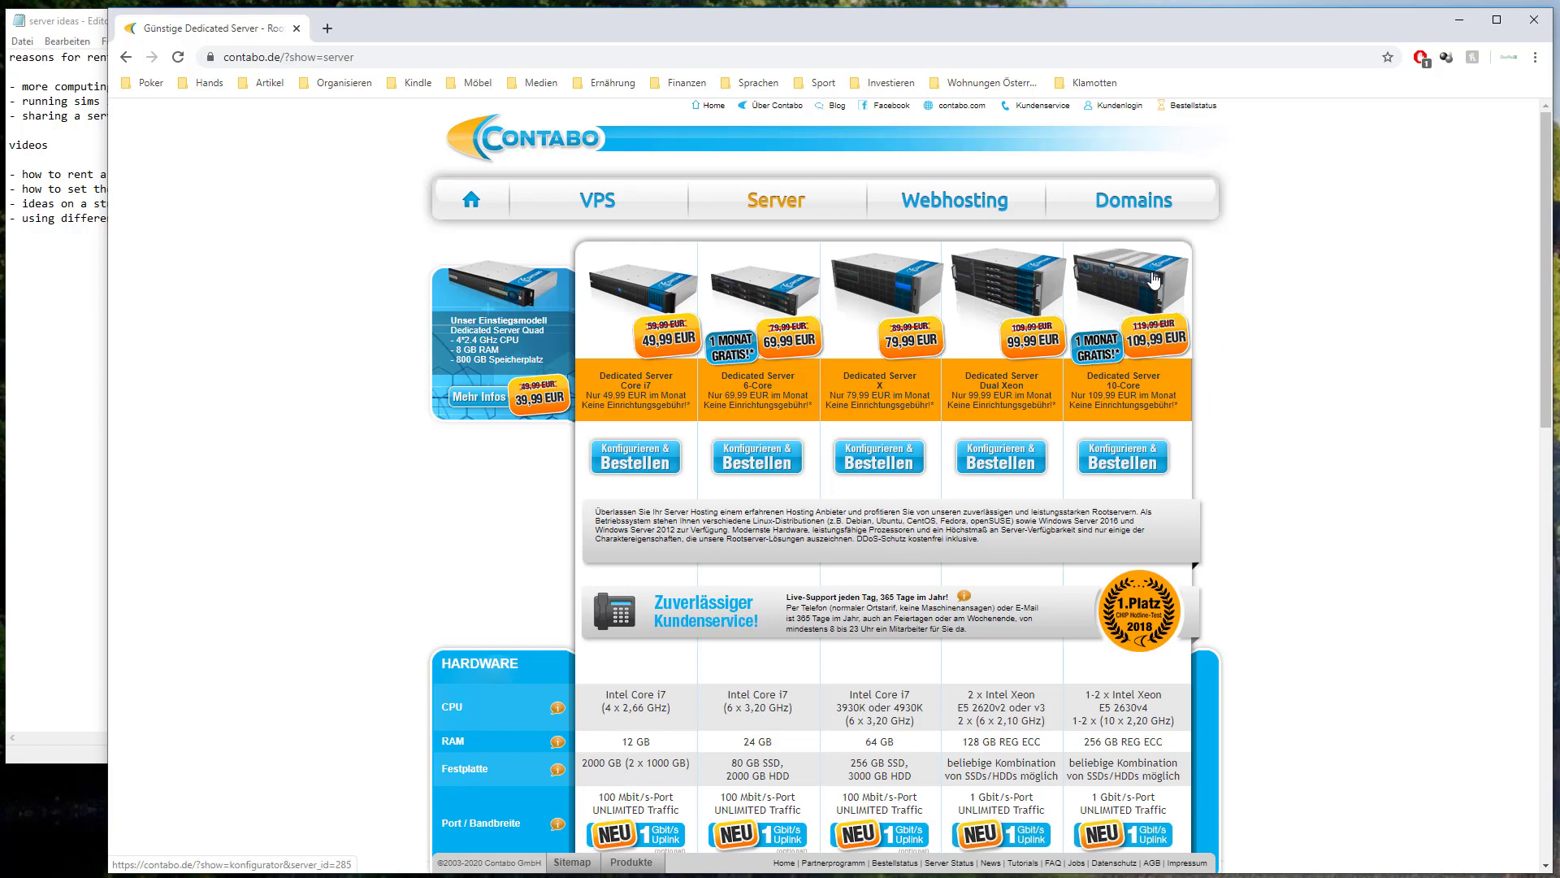
Step: Open the 10-Core server's configurator and highlight its included Intel Xeon CPU description
click(1145, 471)
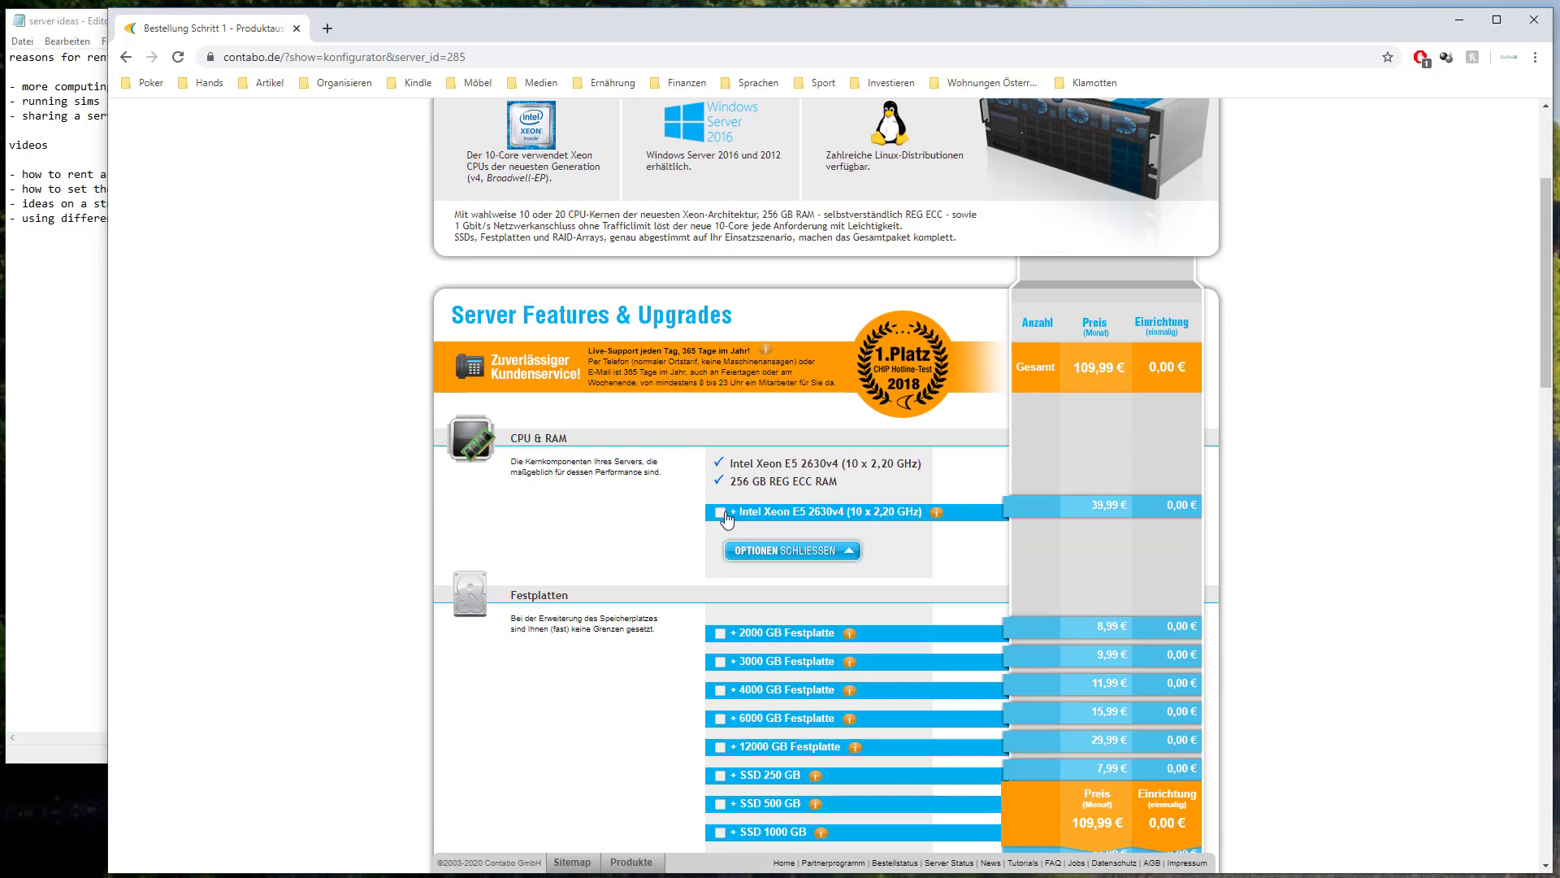
drag(731, 463, 911, 465)
click(911, 465)
Step: Add the extra Intel Xeon E5 2630v4 CPU, bringing the monthly total to 149,98 €
click(721, 513)
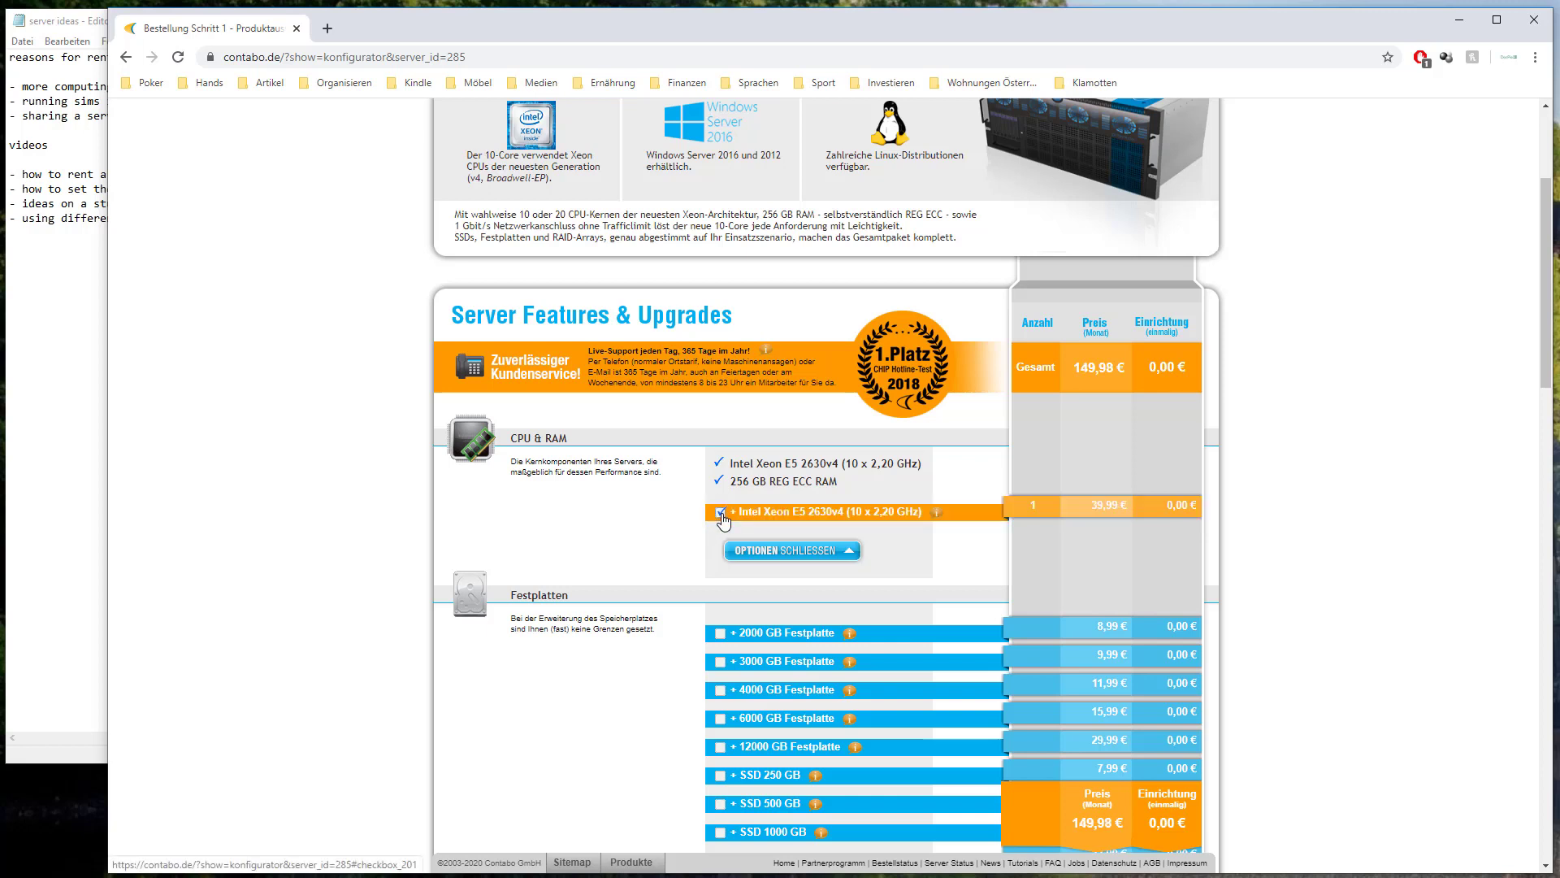
drag(923, 512, 743, 508)
click(743, 509)
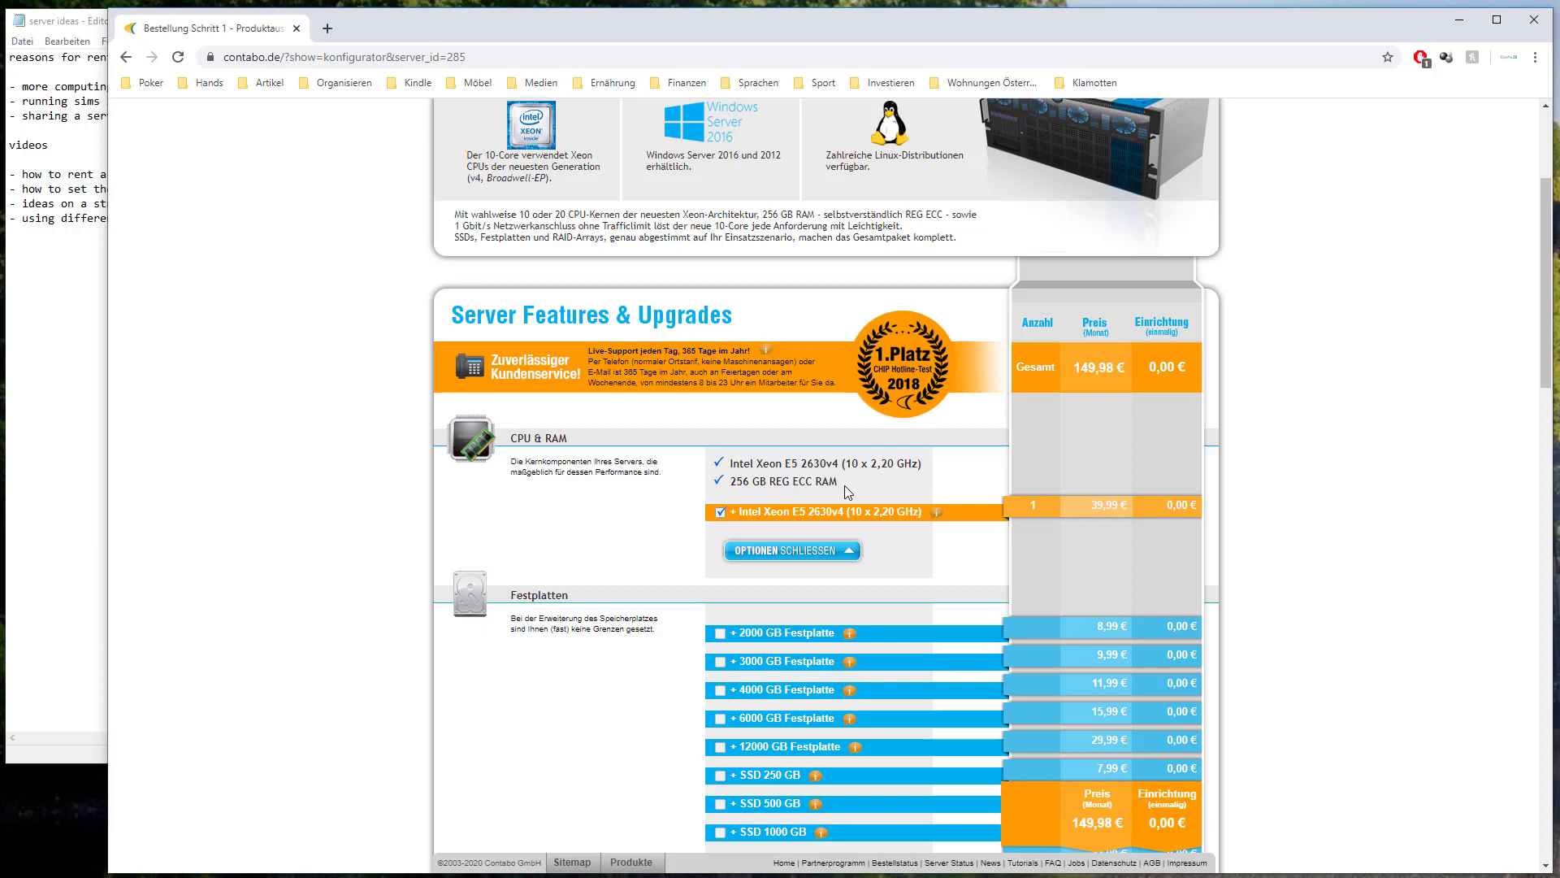
Step: Scroll to the hard drives and add the 2000 GB drive for 8.99 €
scroll(882, 453, down, 5)
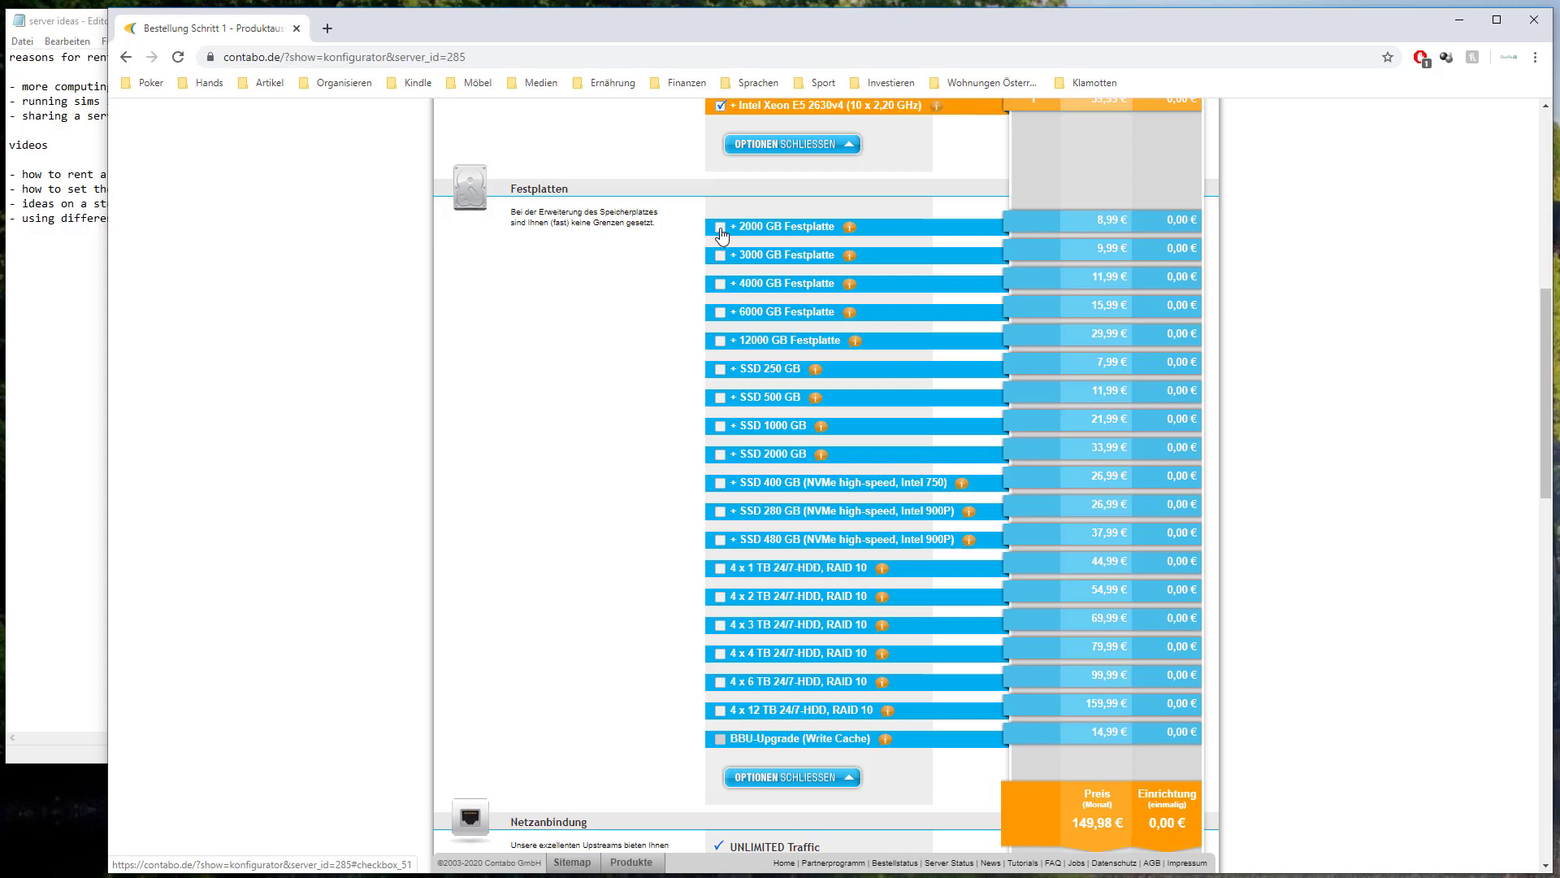
click(721, 229)
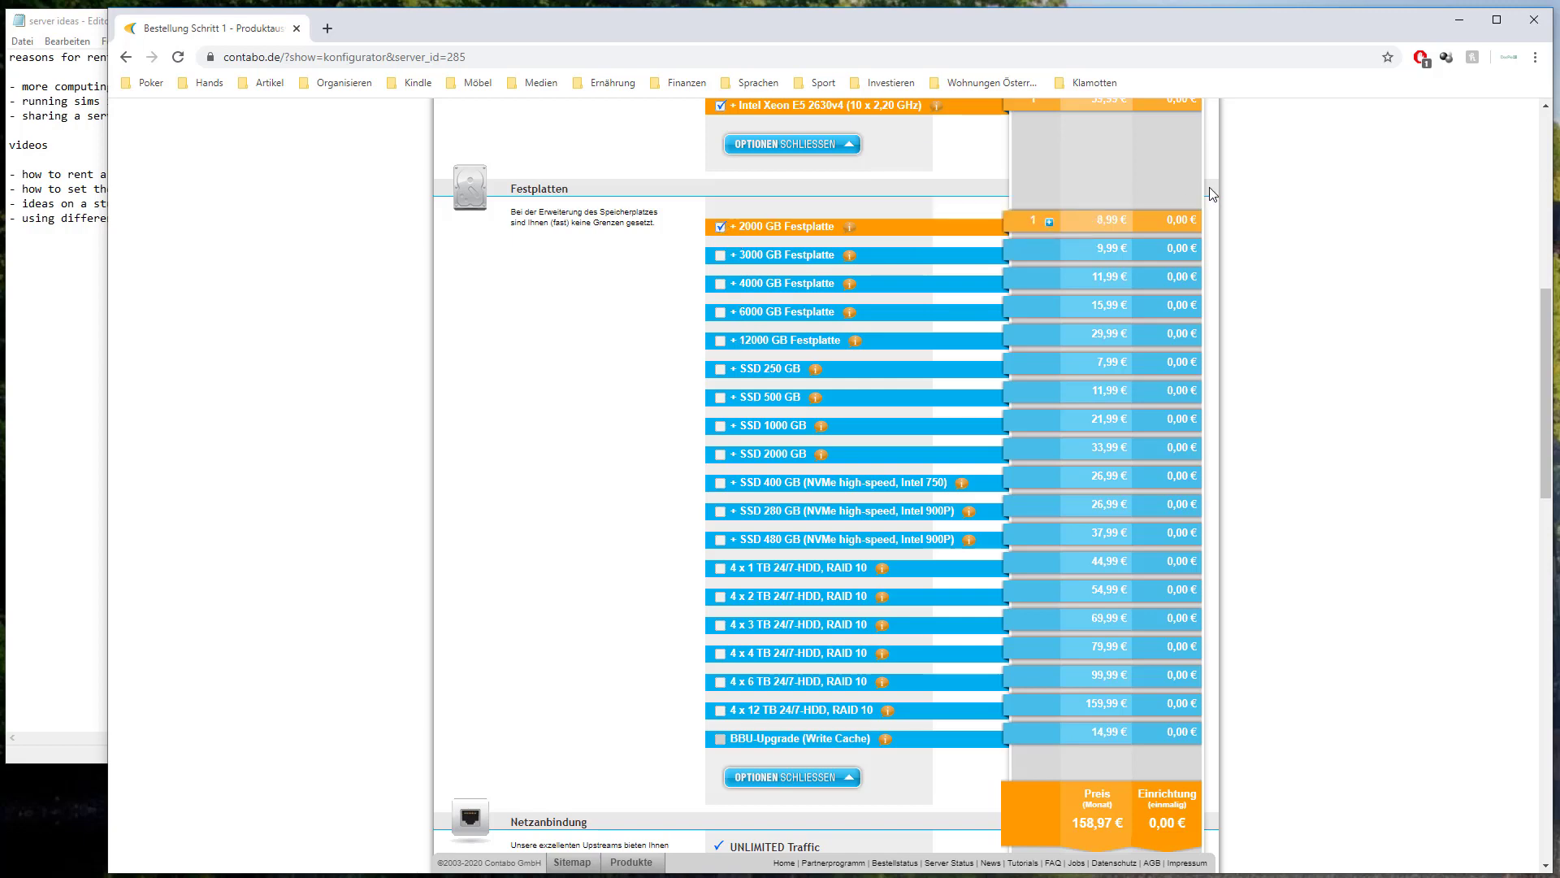
Step: Scroll past the network options, then expand and collapse the service add-ons list
scroll(1290, 366, down, 2)
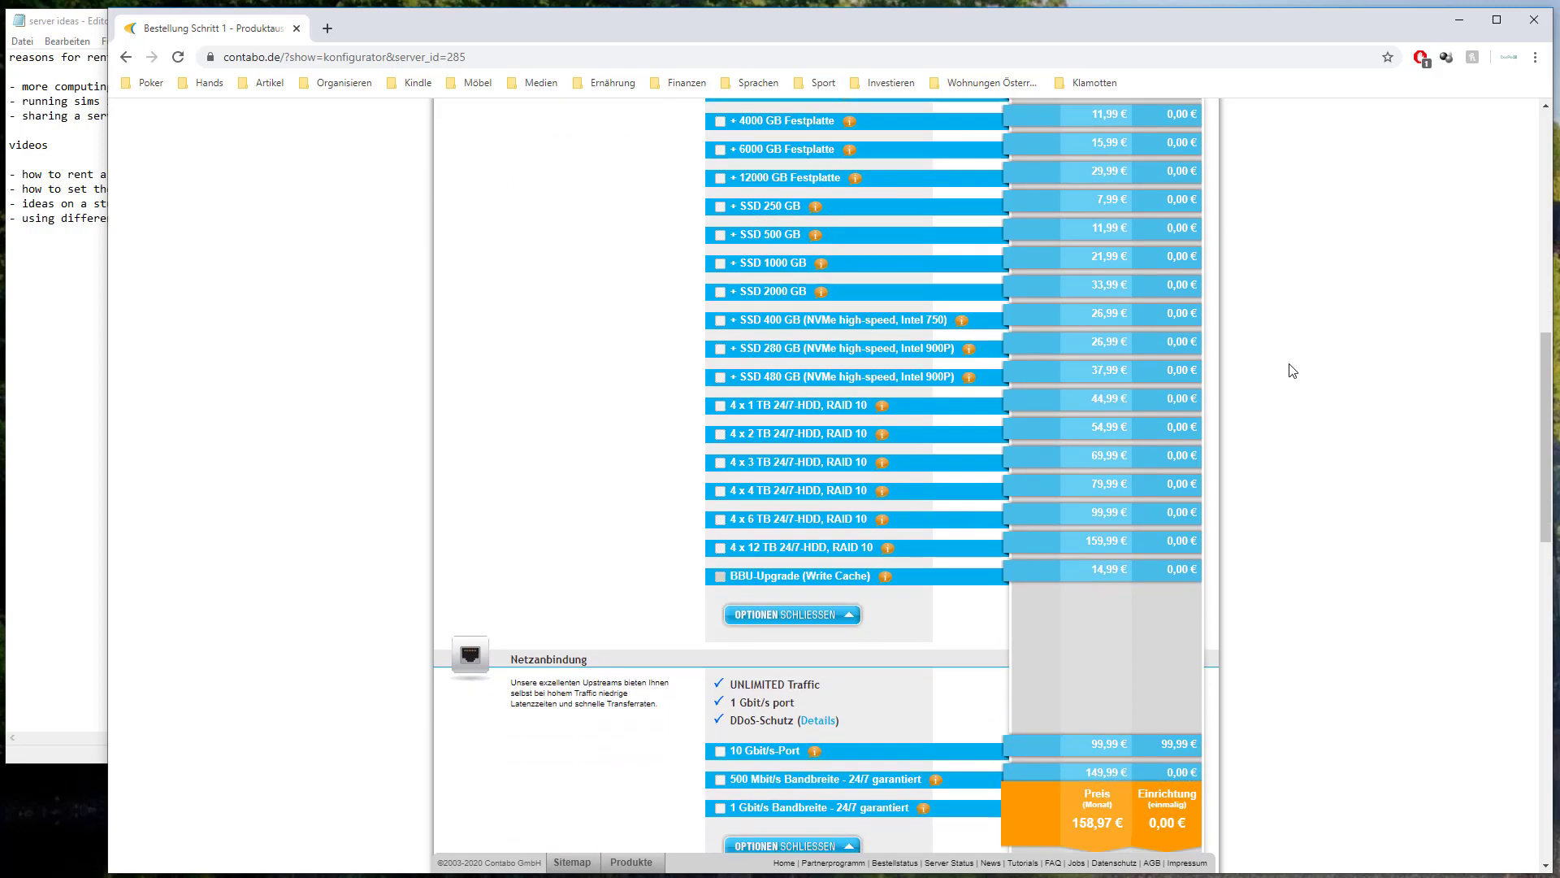
scroll(1129, 465, down, 2)
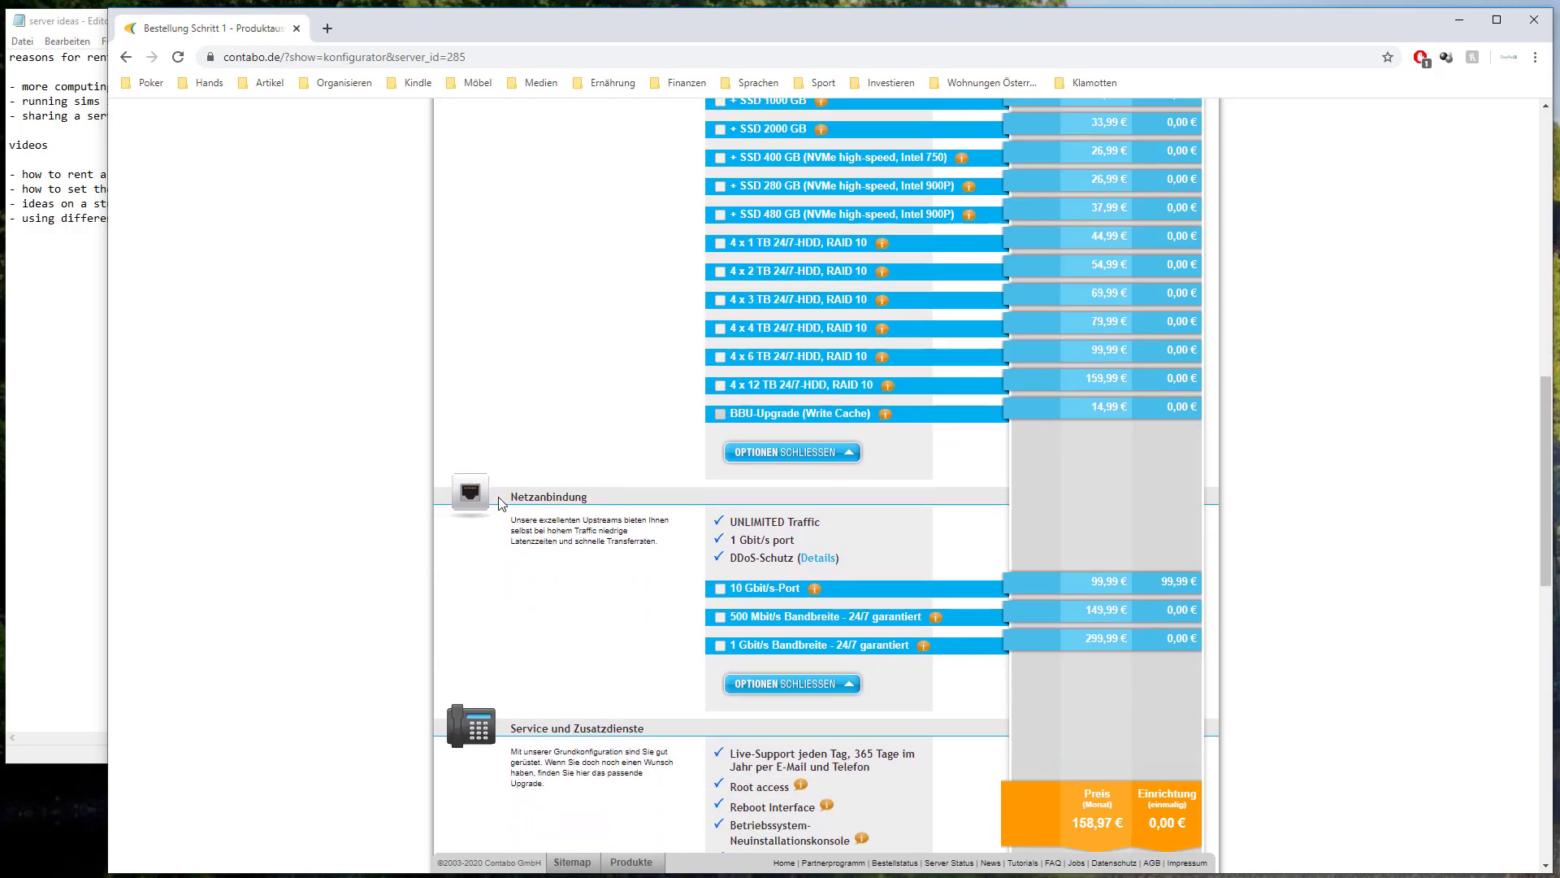
scroll(520, 494, down, 1)
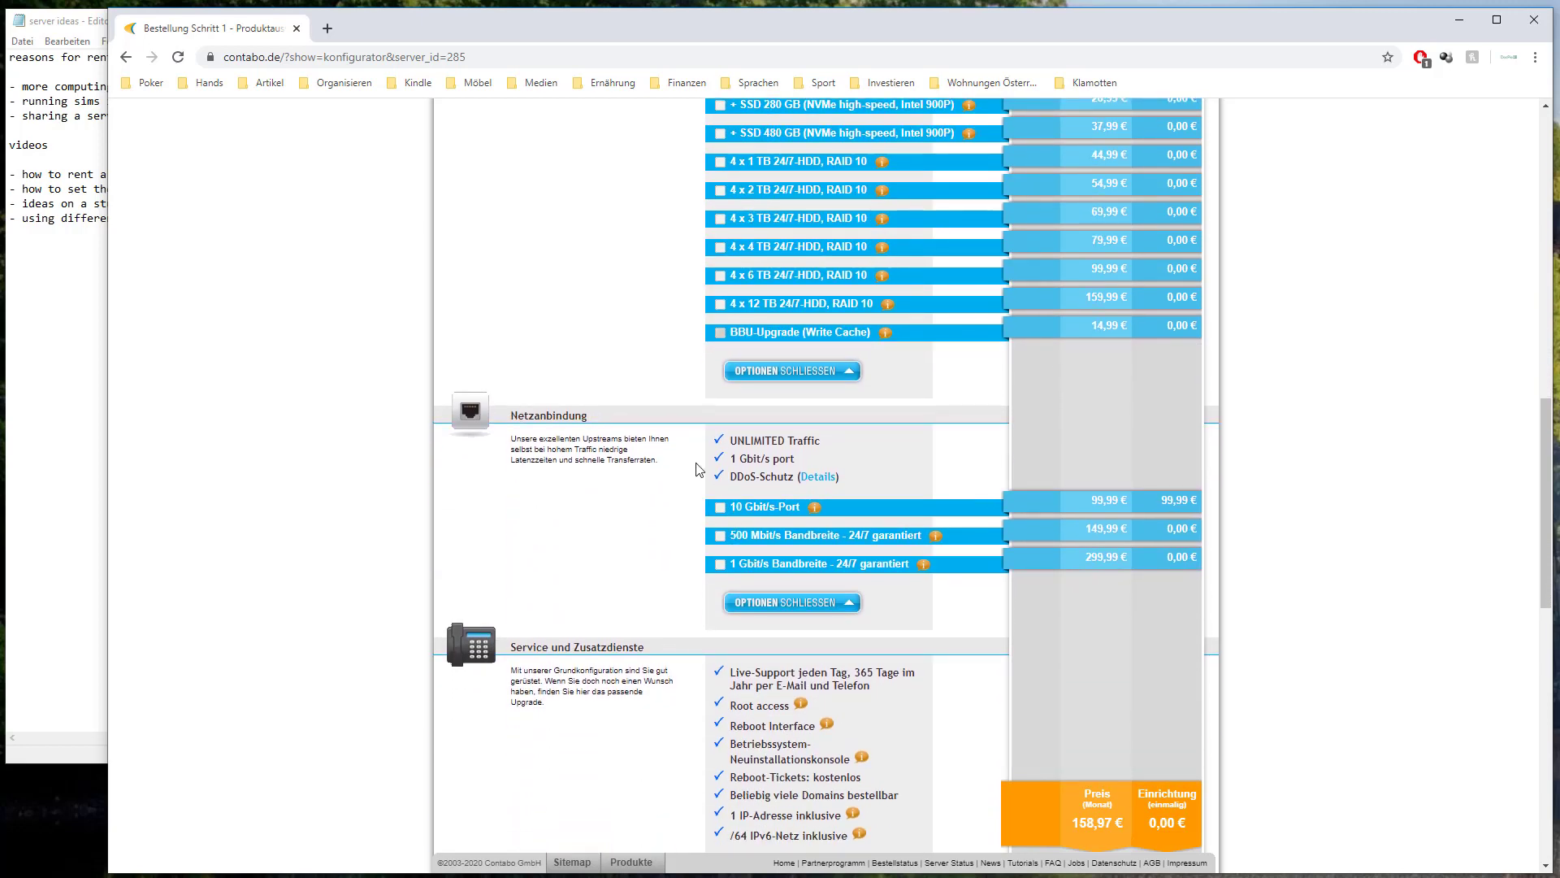
scroll(822, 551, down, 2)
scroll(822, 550, down, 2)
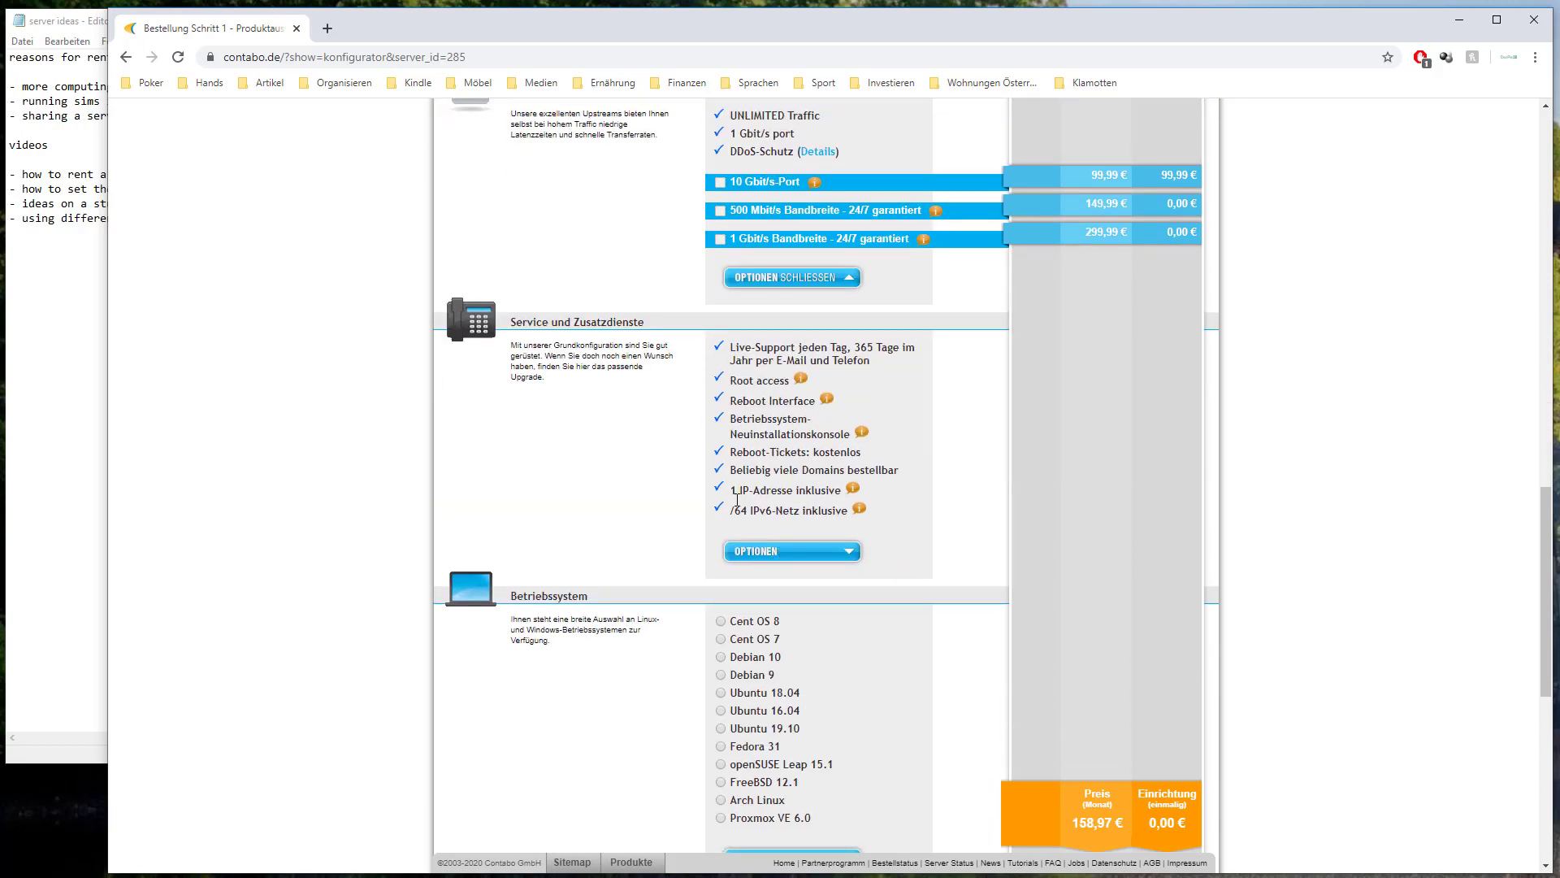
click(774, 550)
scroll(773, 548, down, 1)
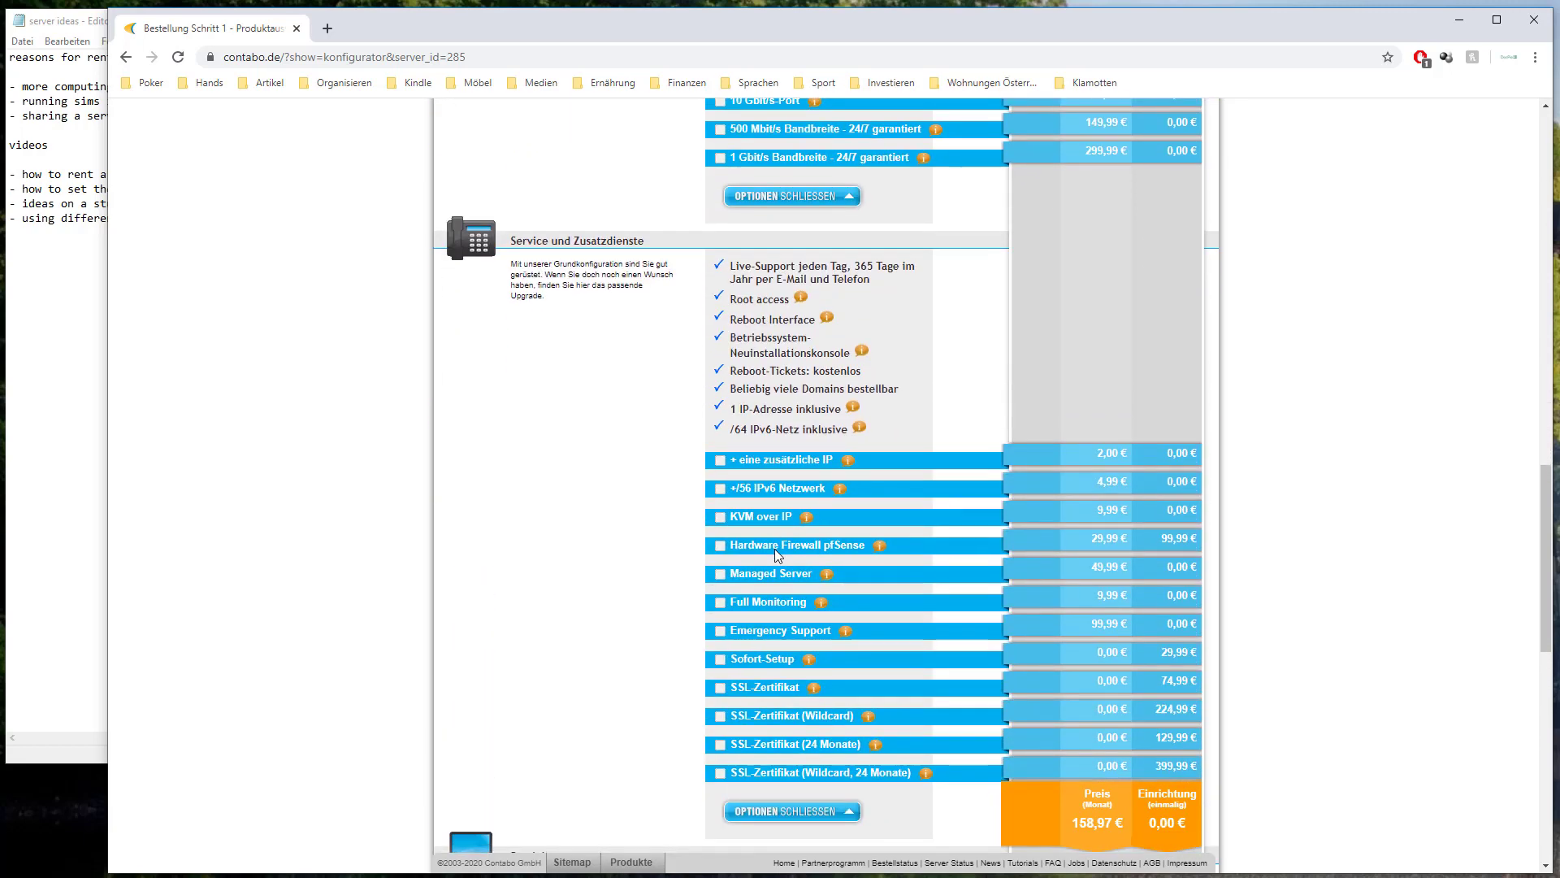
scroll(773, 549, down, 1)
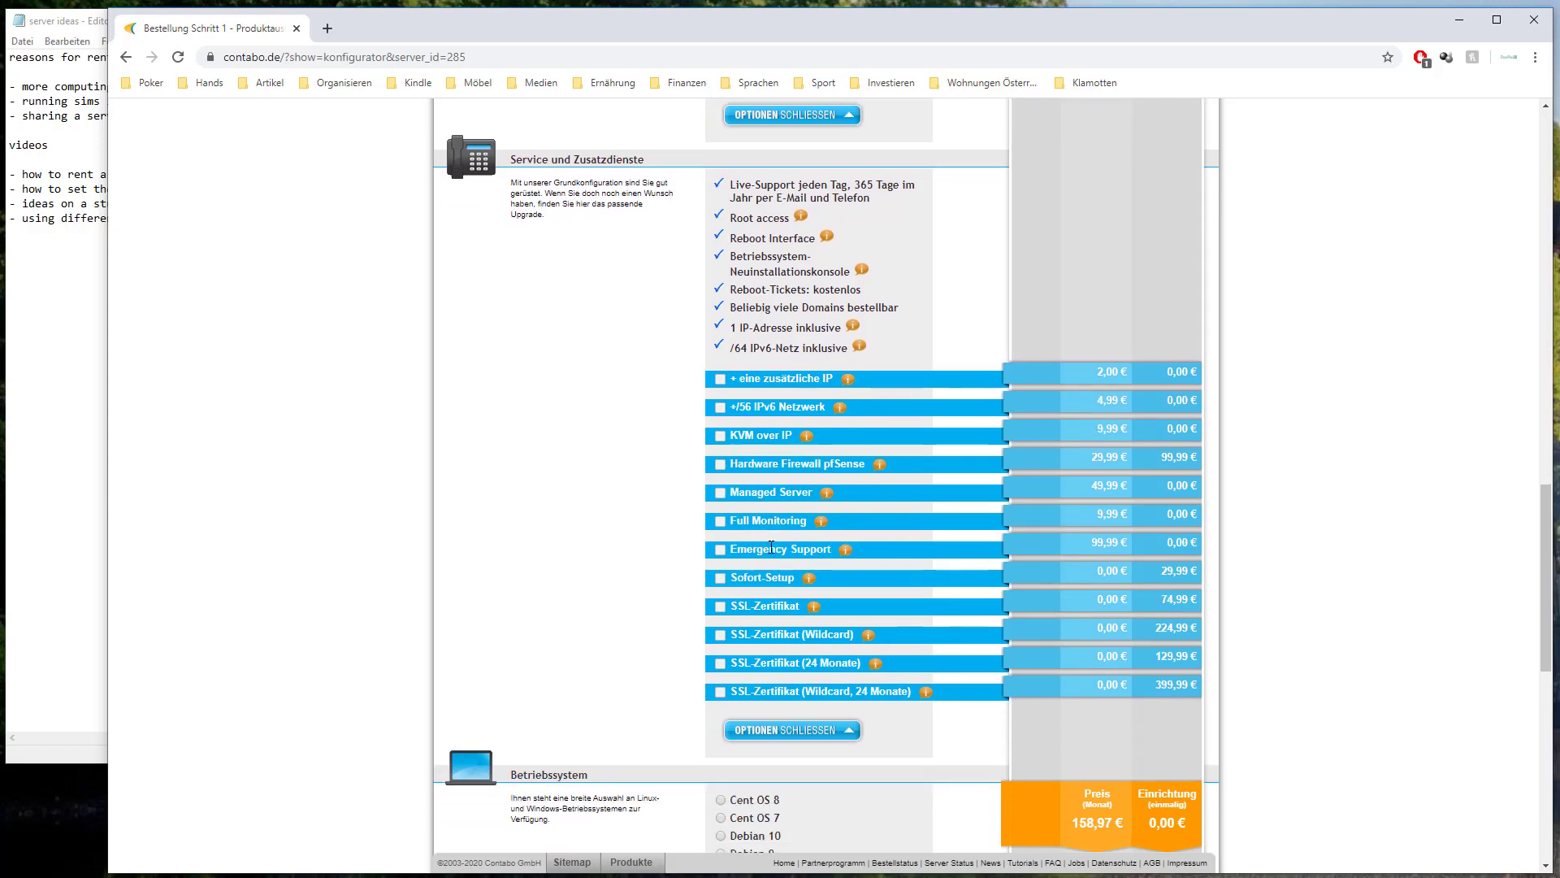
click(793, 731)
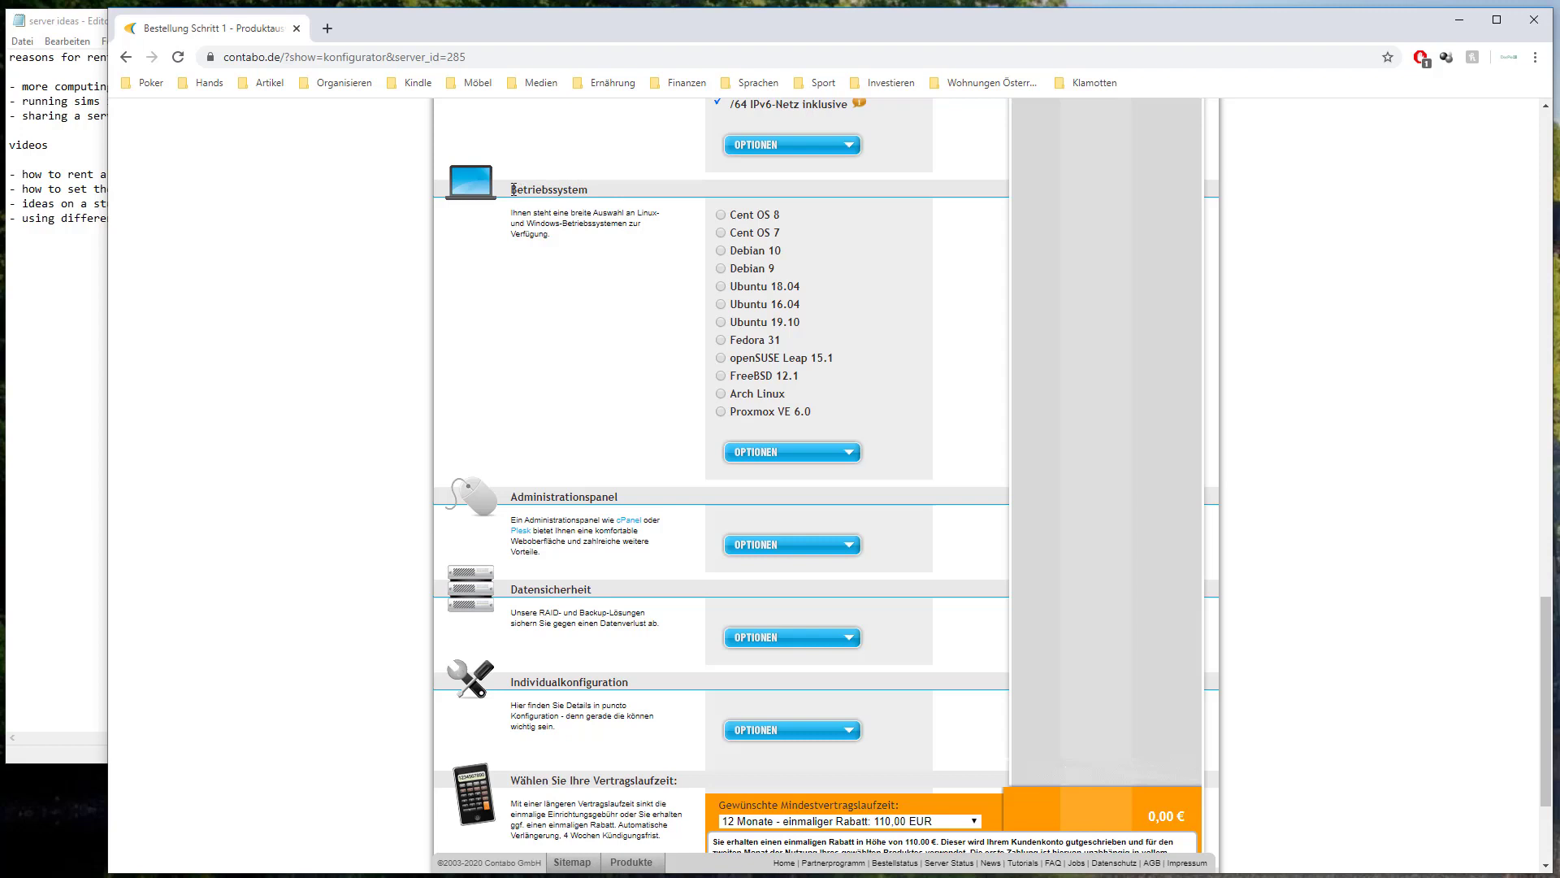
Step: Expand the operating system options and select Windows Server 2016 Standard (64 bit)
drag(518, 212, 593, 244)
click(577, 242)
click(744, 457)
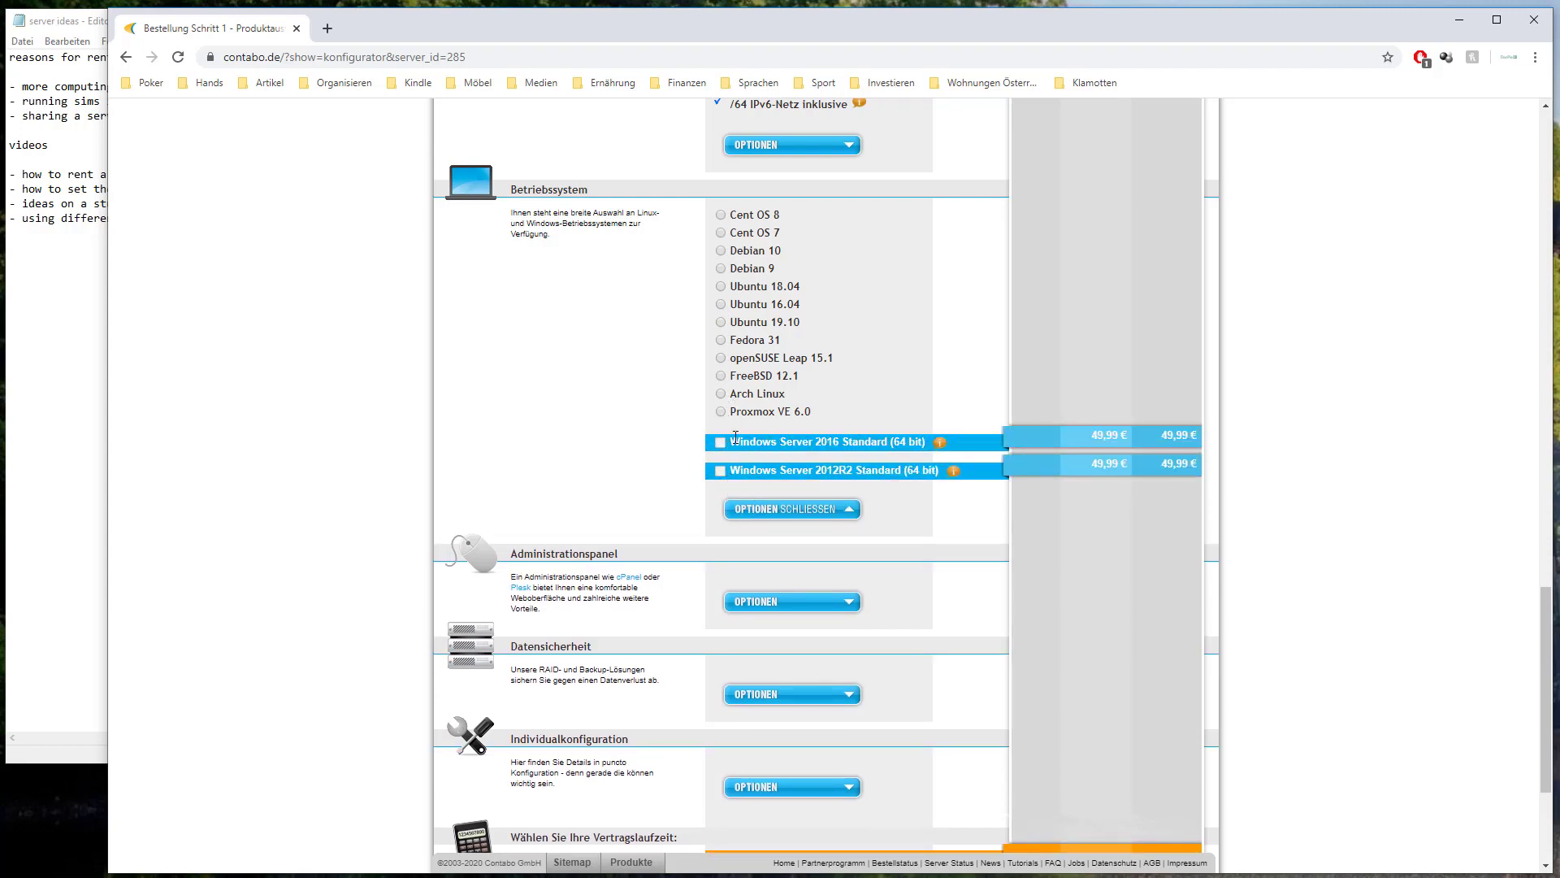
drag(733, 443, 929, 449)
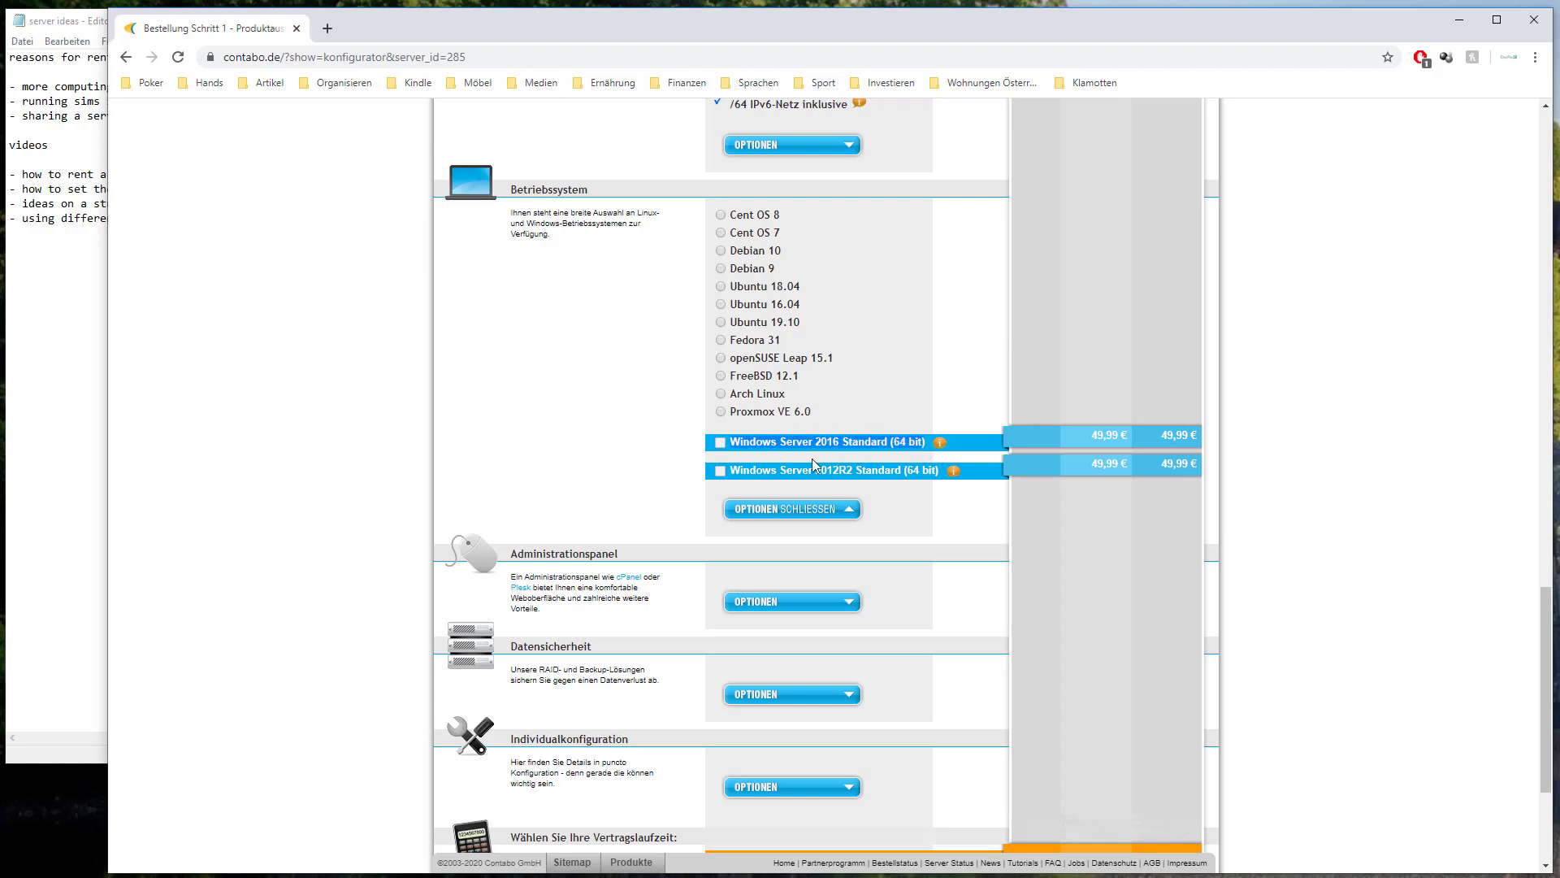
drag(778, 469, 939, 468)
click(939, 468)
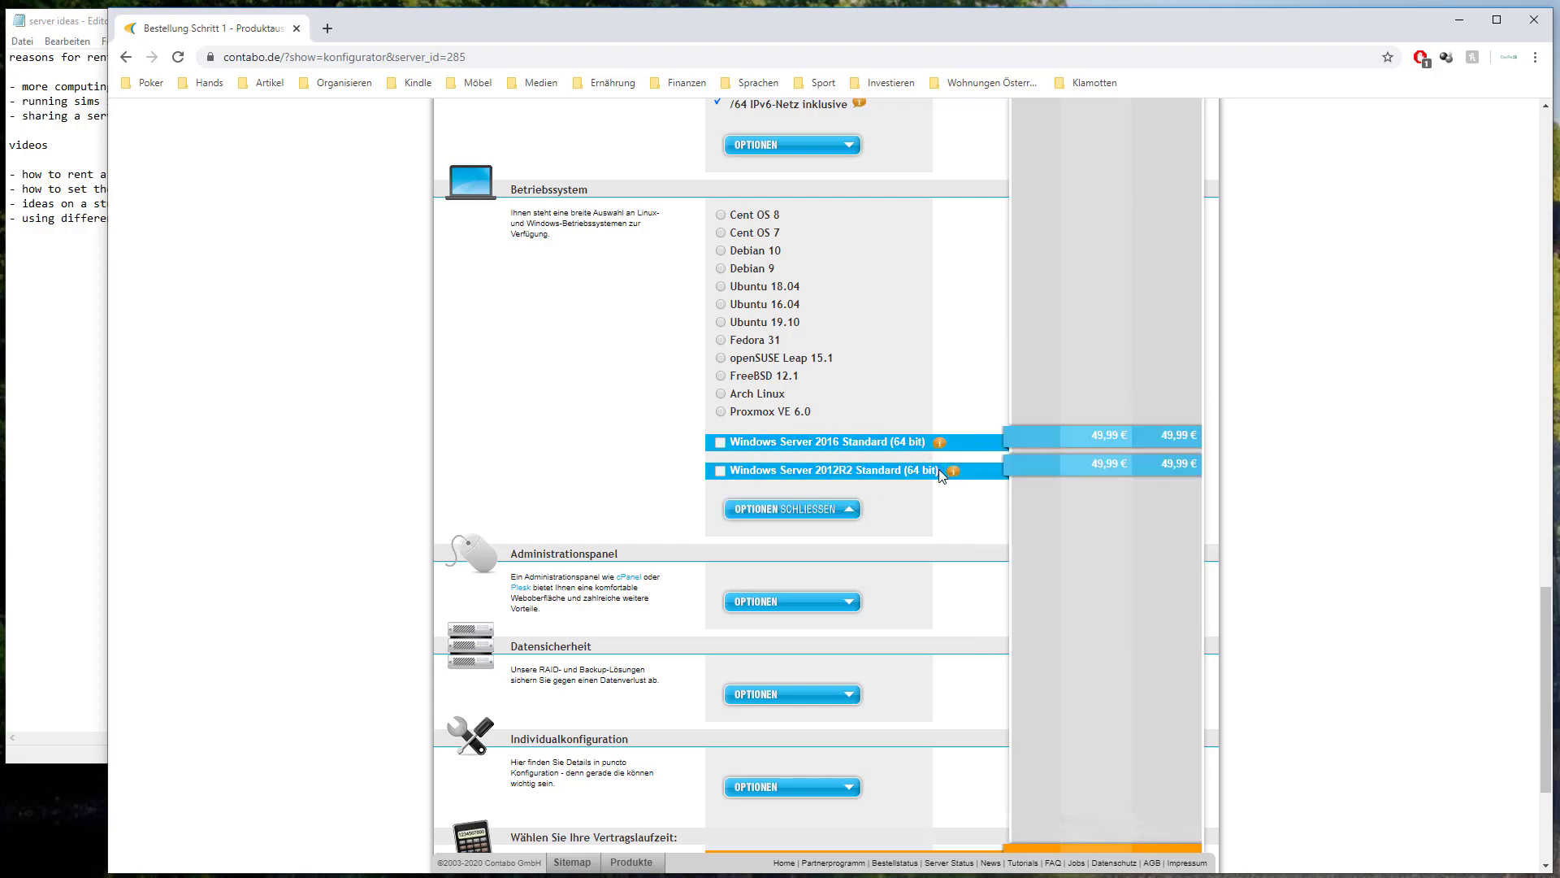
click(720, 444)
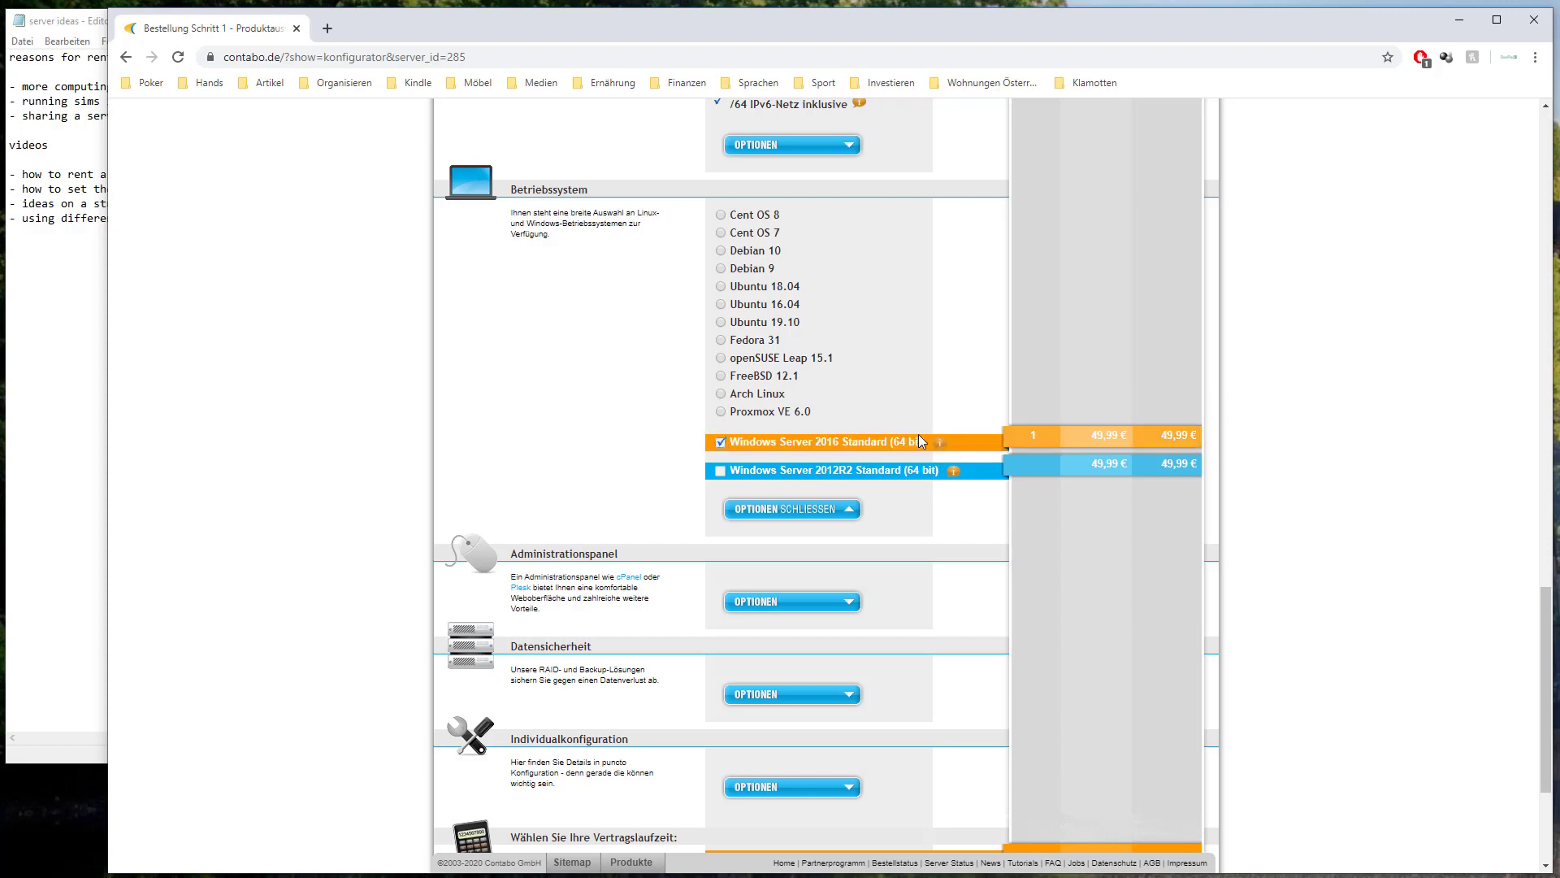
Step: Expand and collapse the admin panel, data security and custom configuration add-ons, selecting nothing
mouse_move(942, 443)
scroll(707, 557, down, 1)
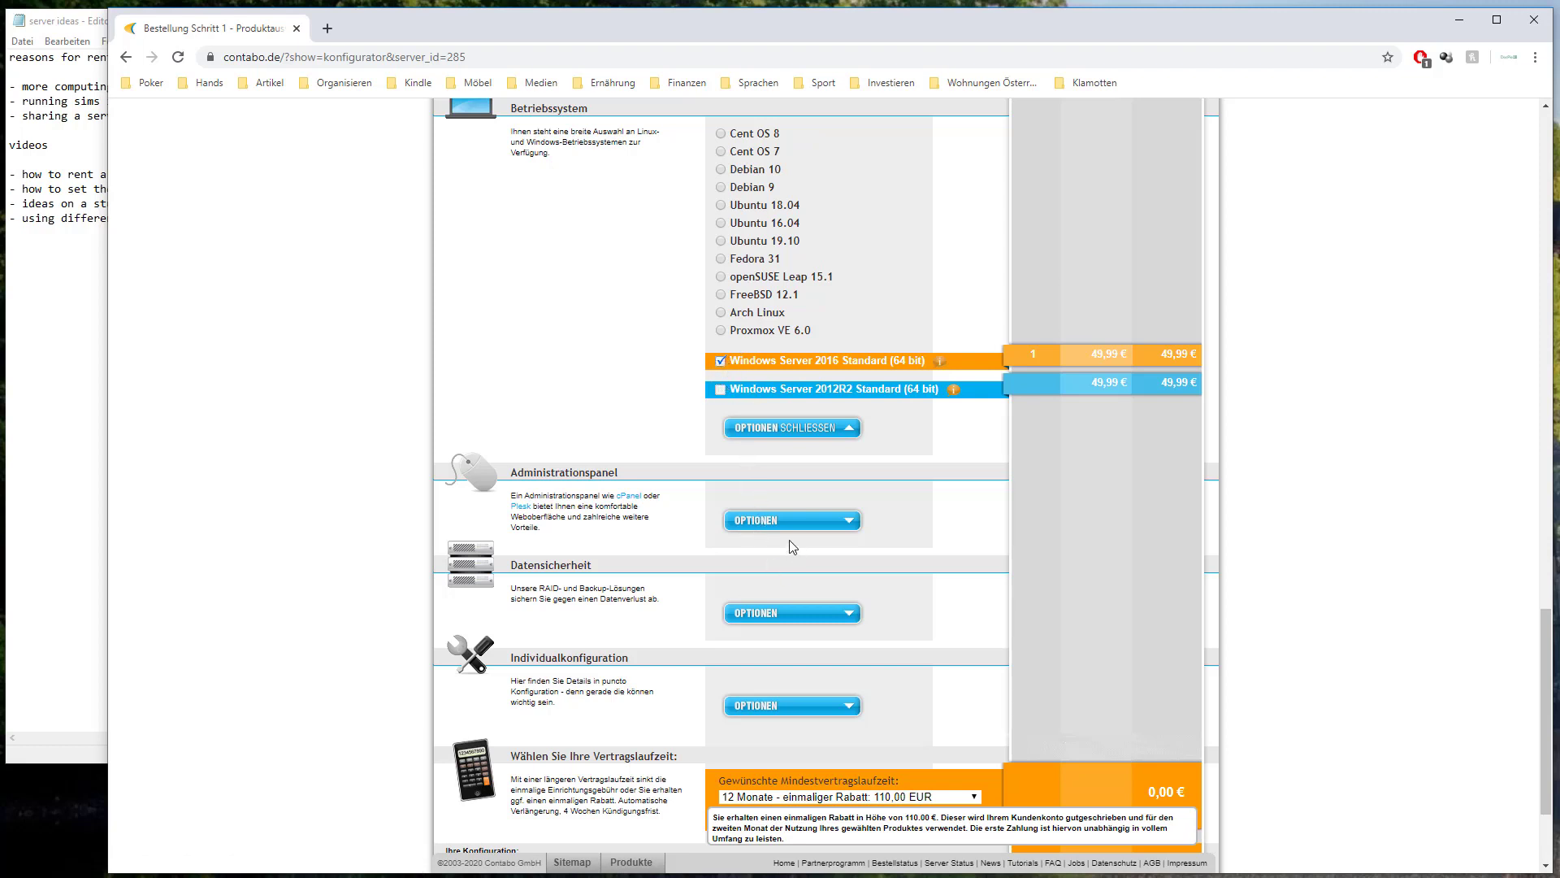
click(750, 521)
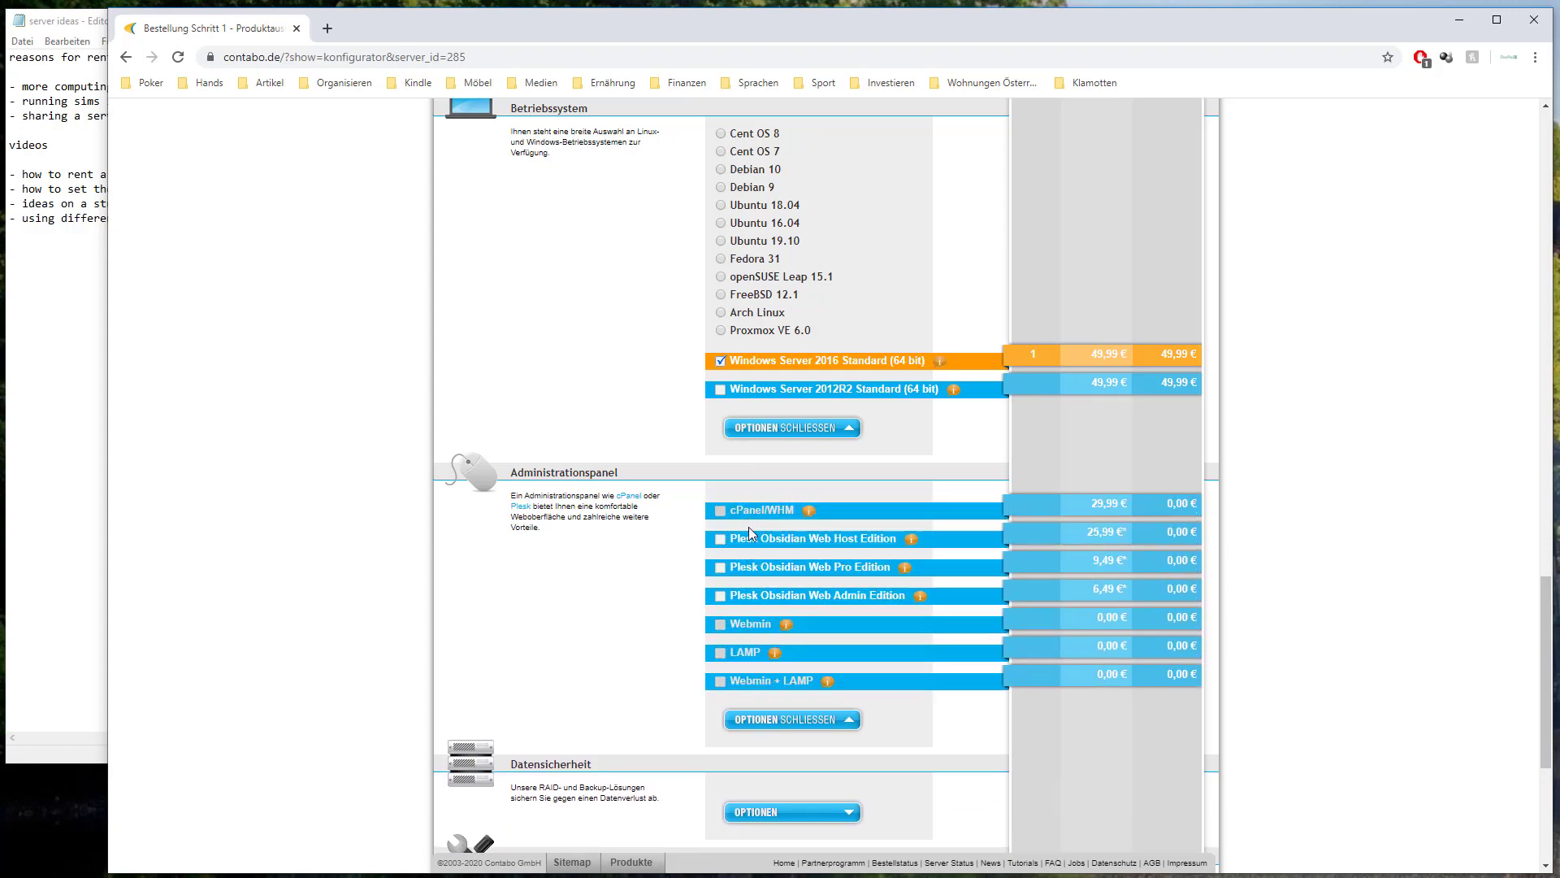
click(794, 720)
click(769, 614)
scroll(766, 611, down, 2)
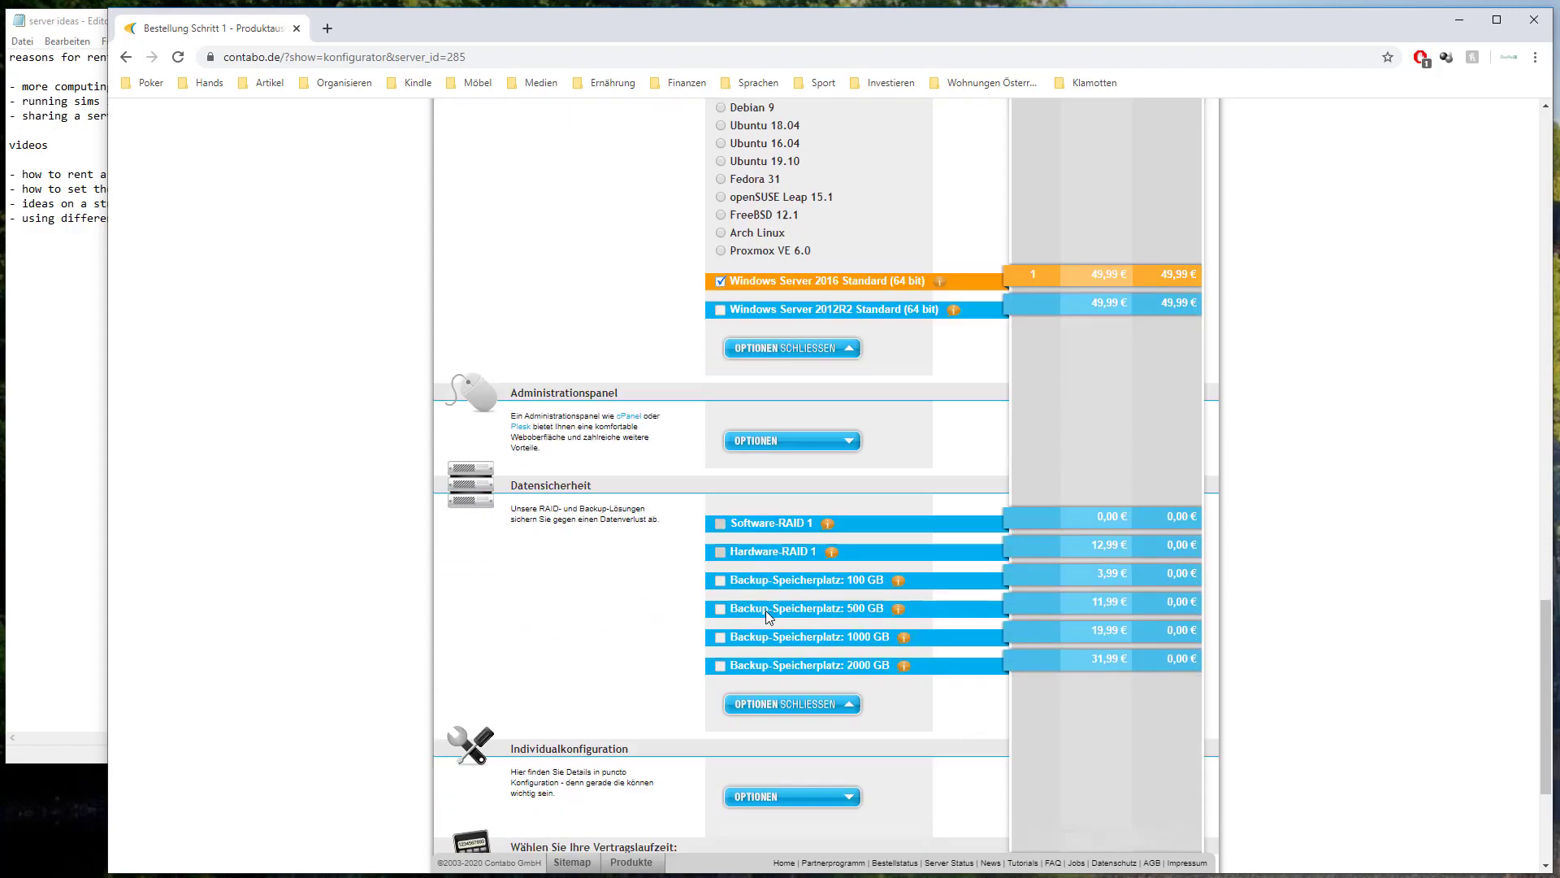
click(766, 616)
click(769, 551)
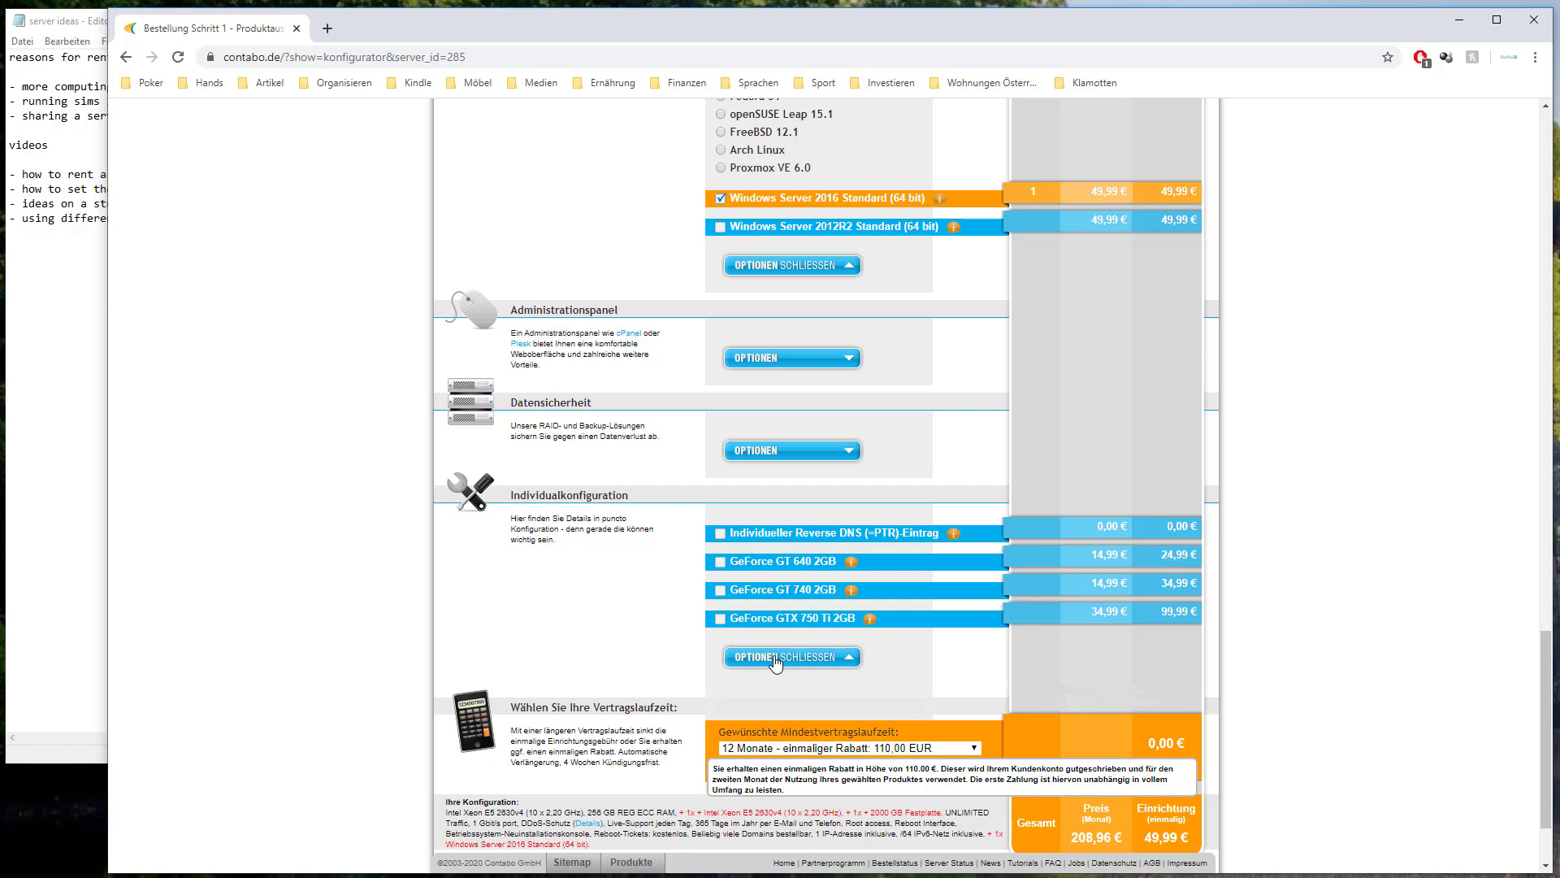
click(773, 658)
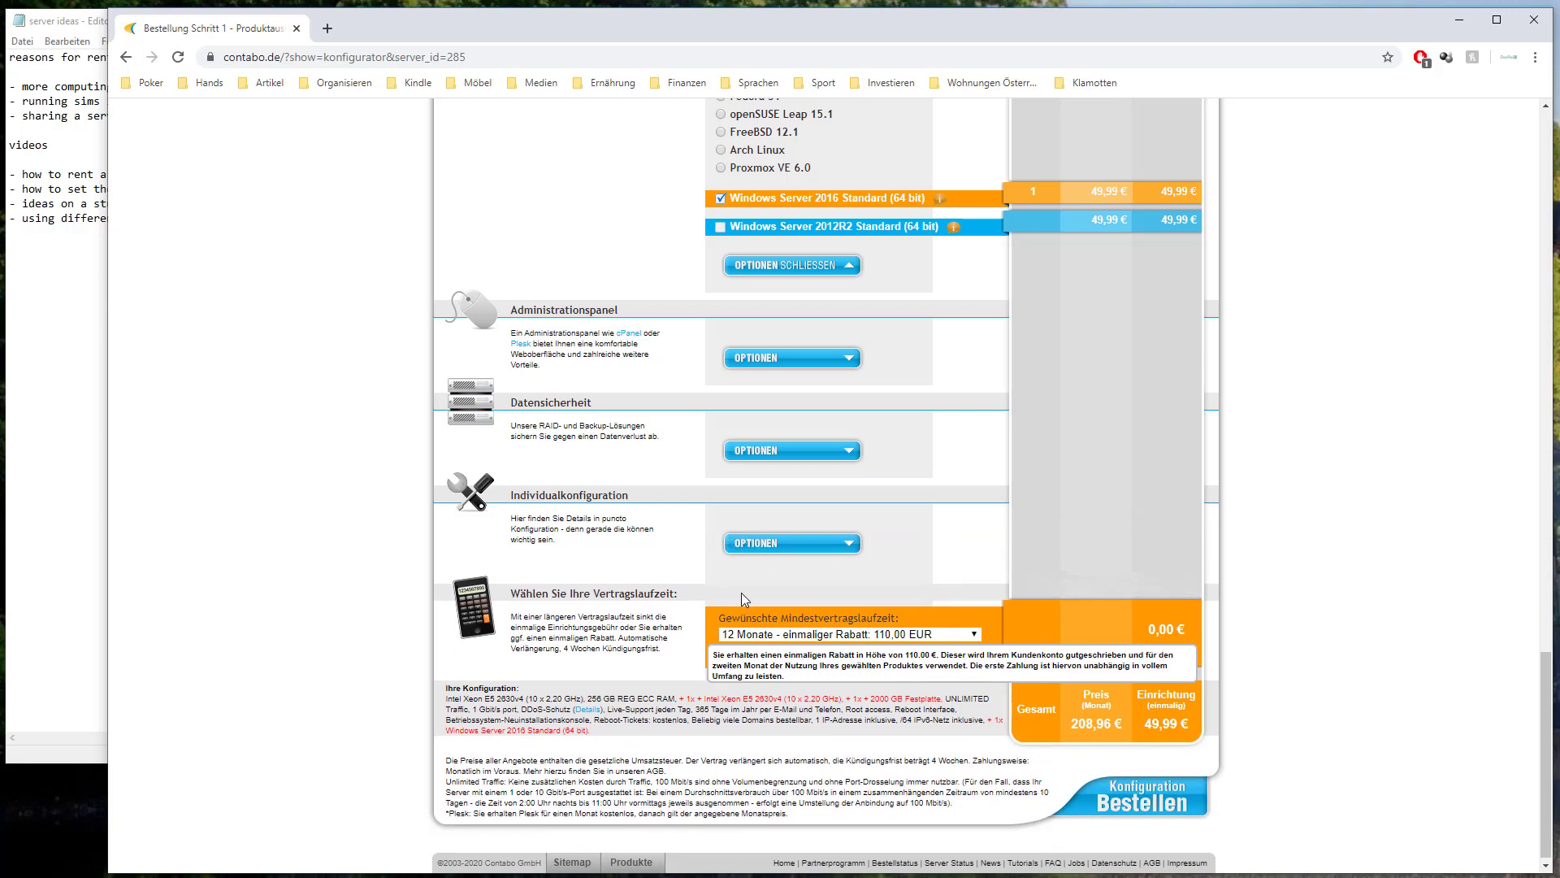
Step: Set the minimum contract term to 6 months with the 55,00 EUR one-time discount
click(808, 634)
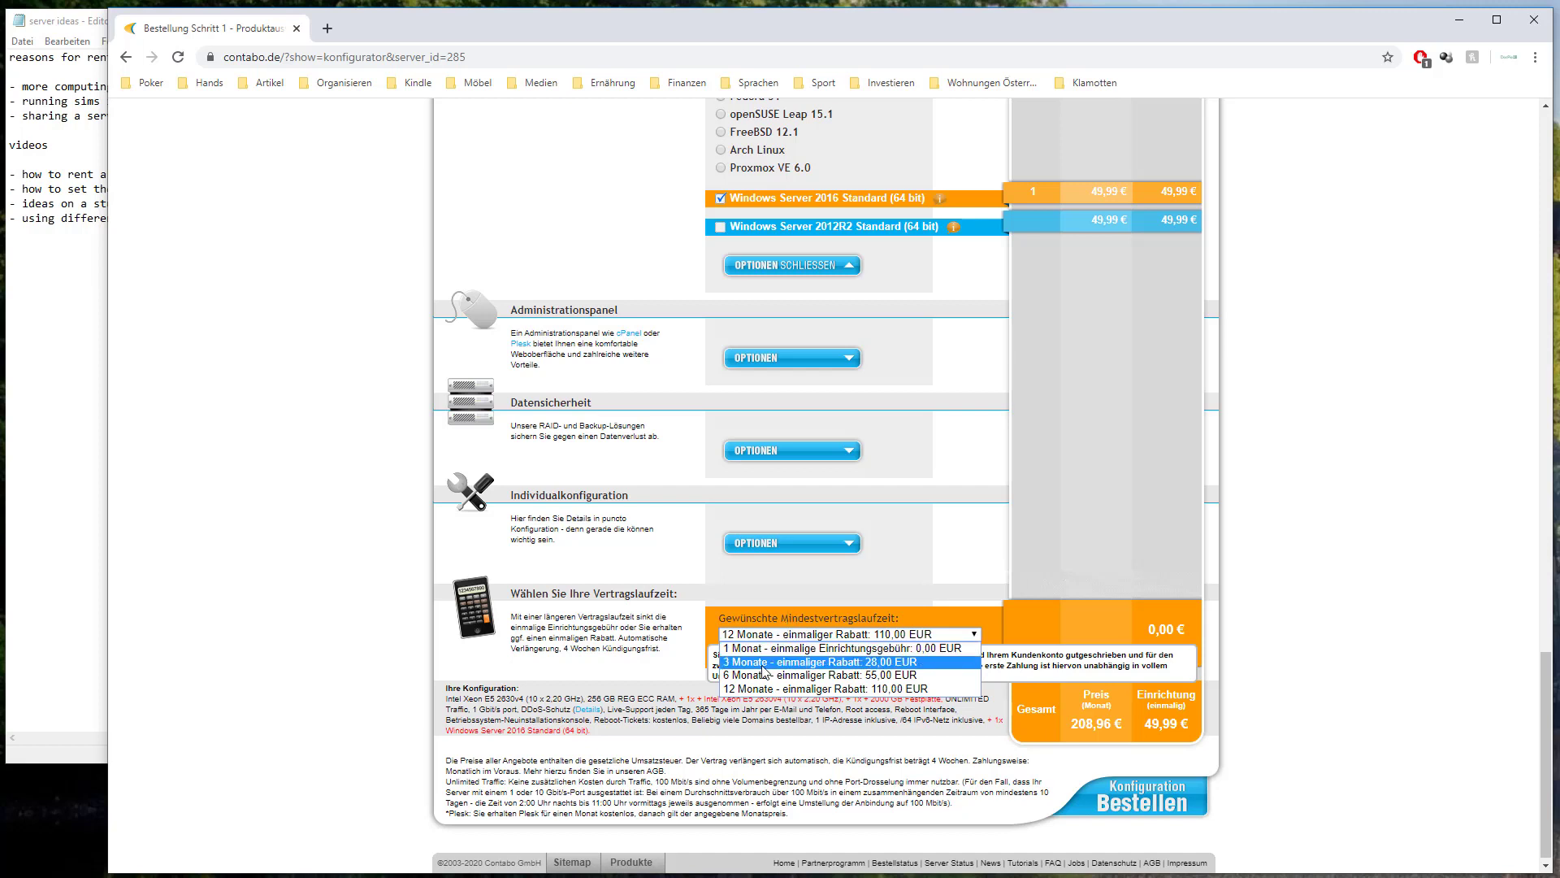
click(778, 635)
click(755, 636)
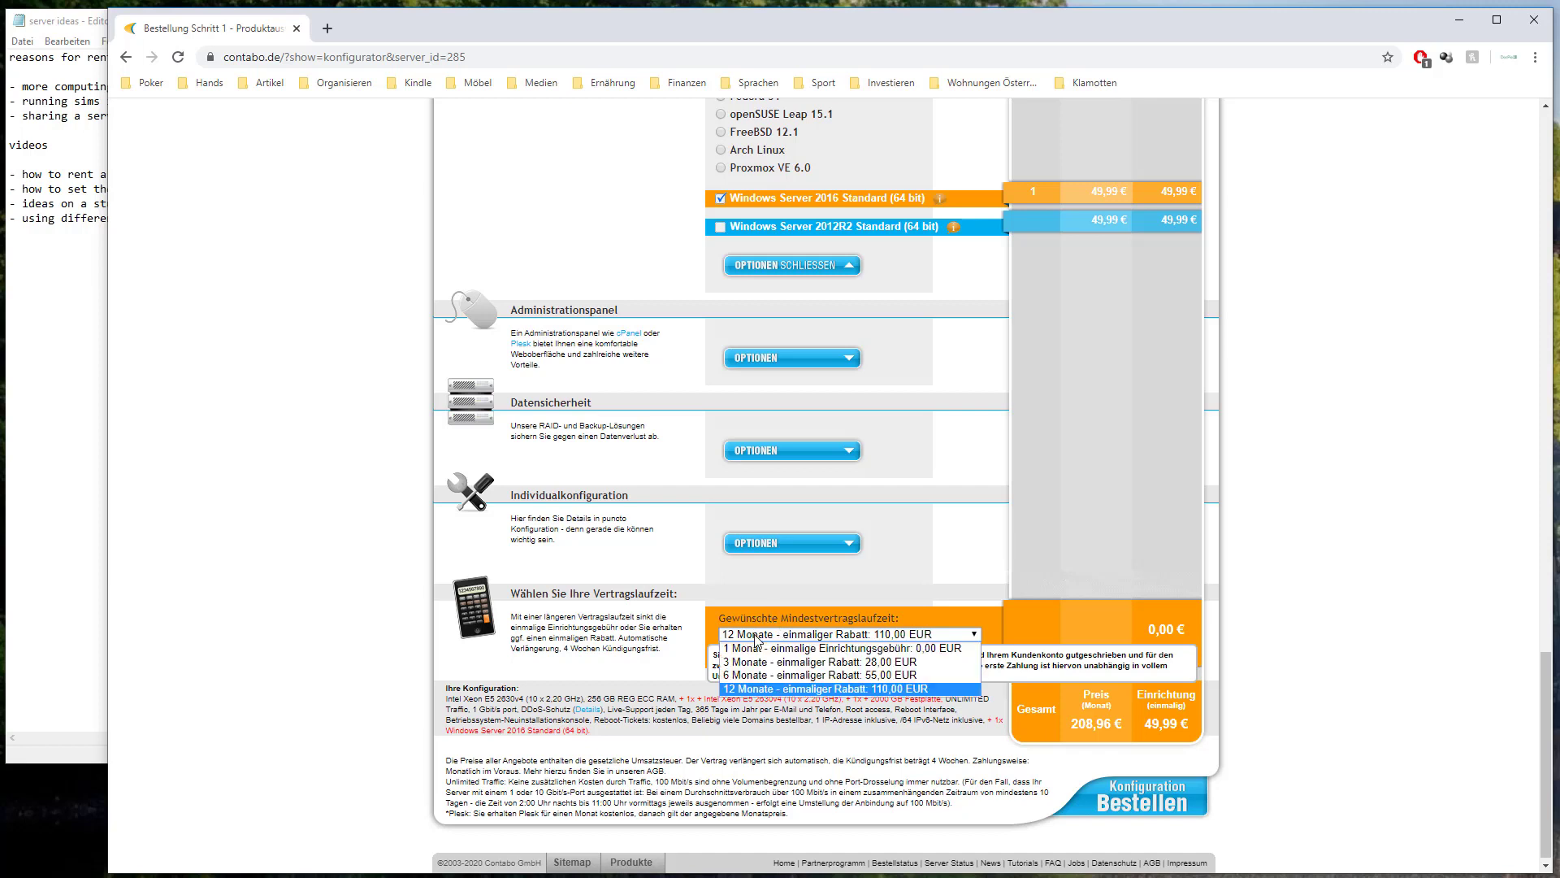
click(745, 676)
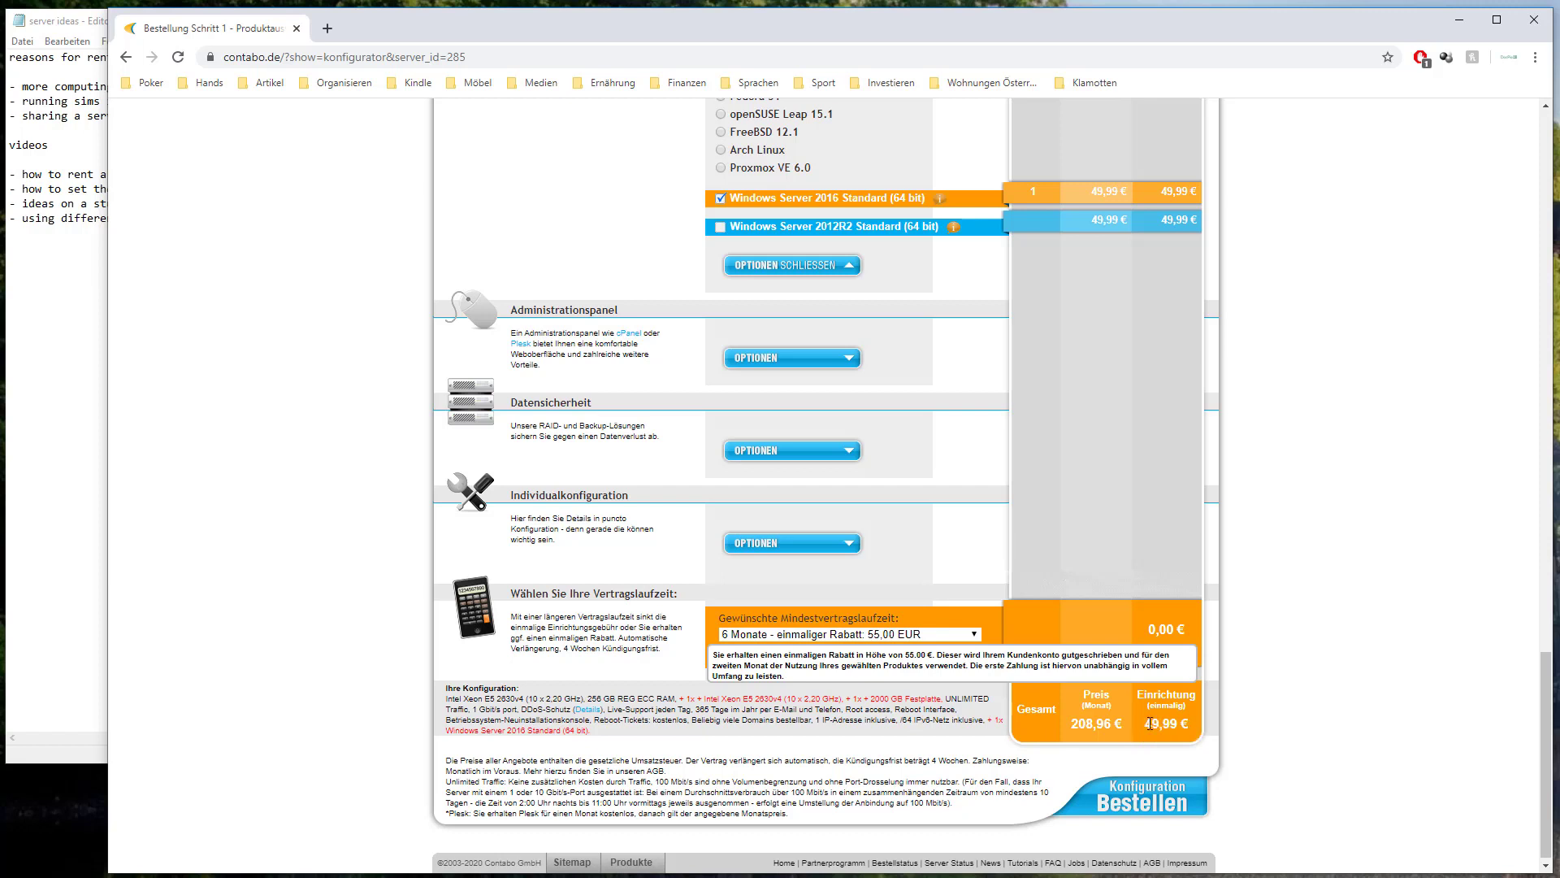
Step: Highlight the 49,99 € setup and 208,96 € monthly totals, then scroll back up
drag(1146, 723, 1189, 723)
click(1188, 723)
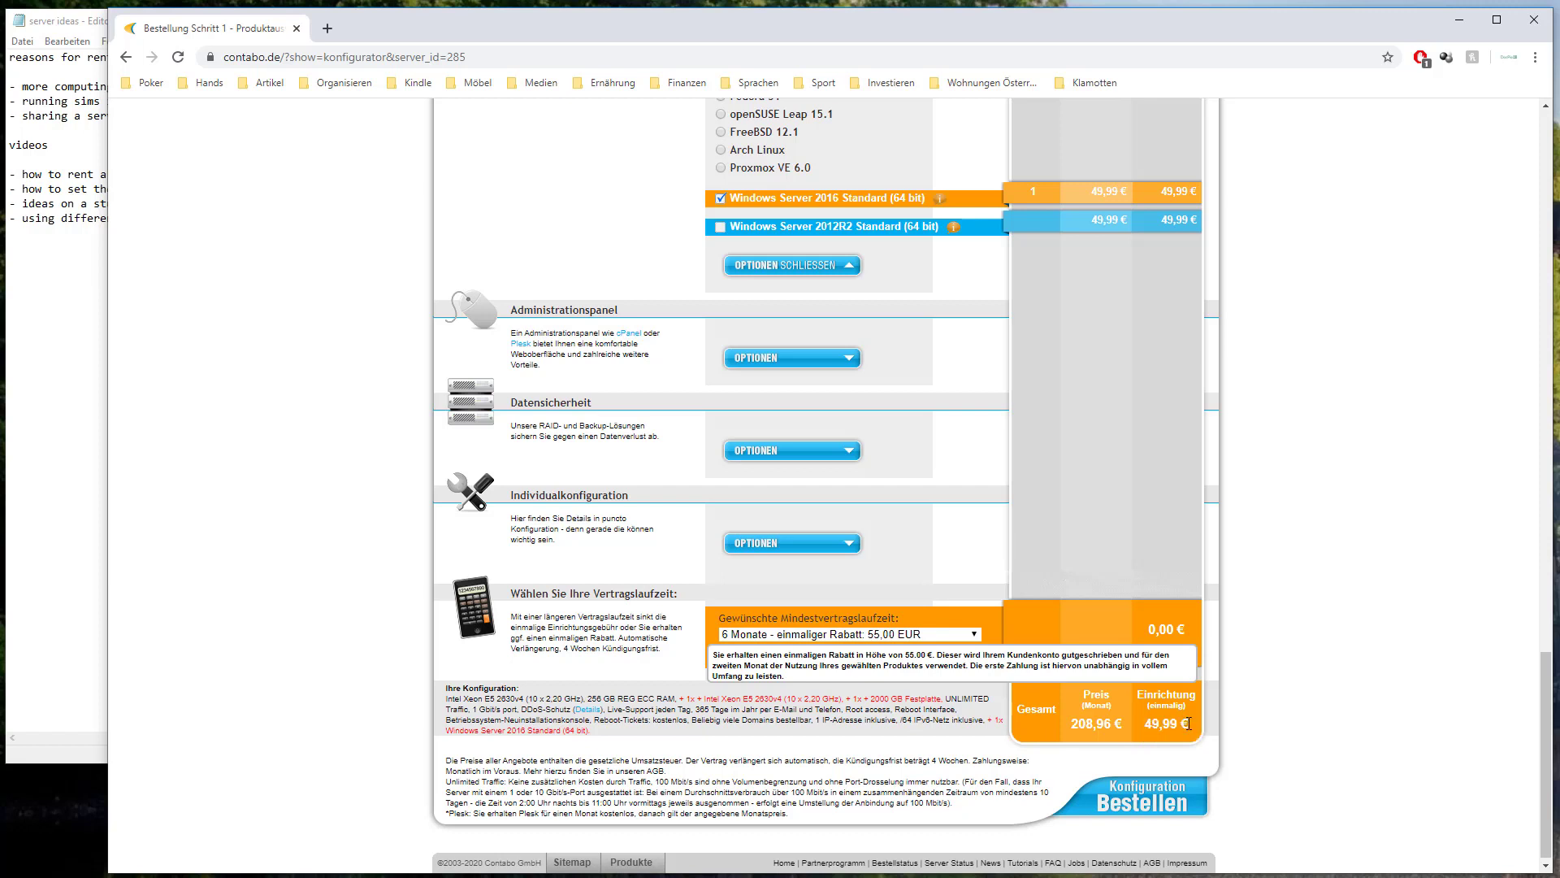
drag(1075, 723, 1122, 726)
click(1123, 725)
drag(1544, 711, 1554, 233)
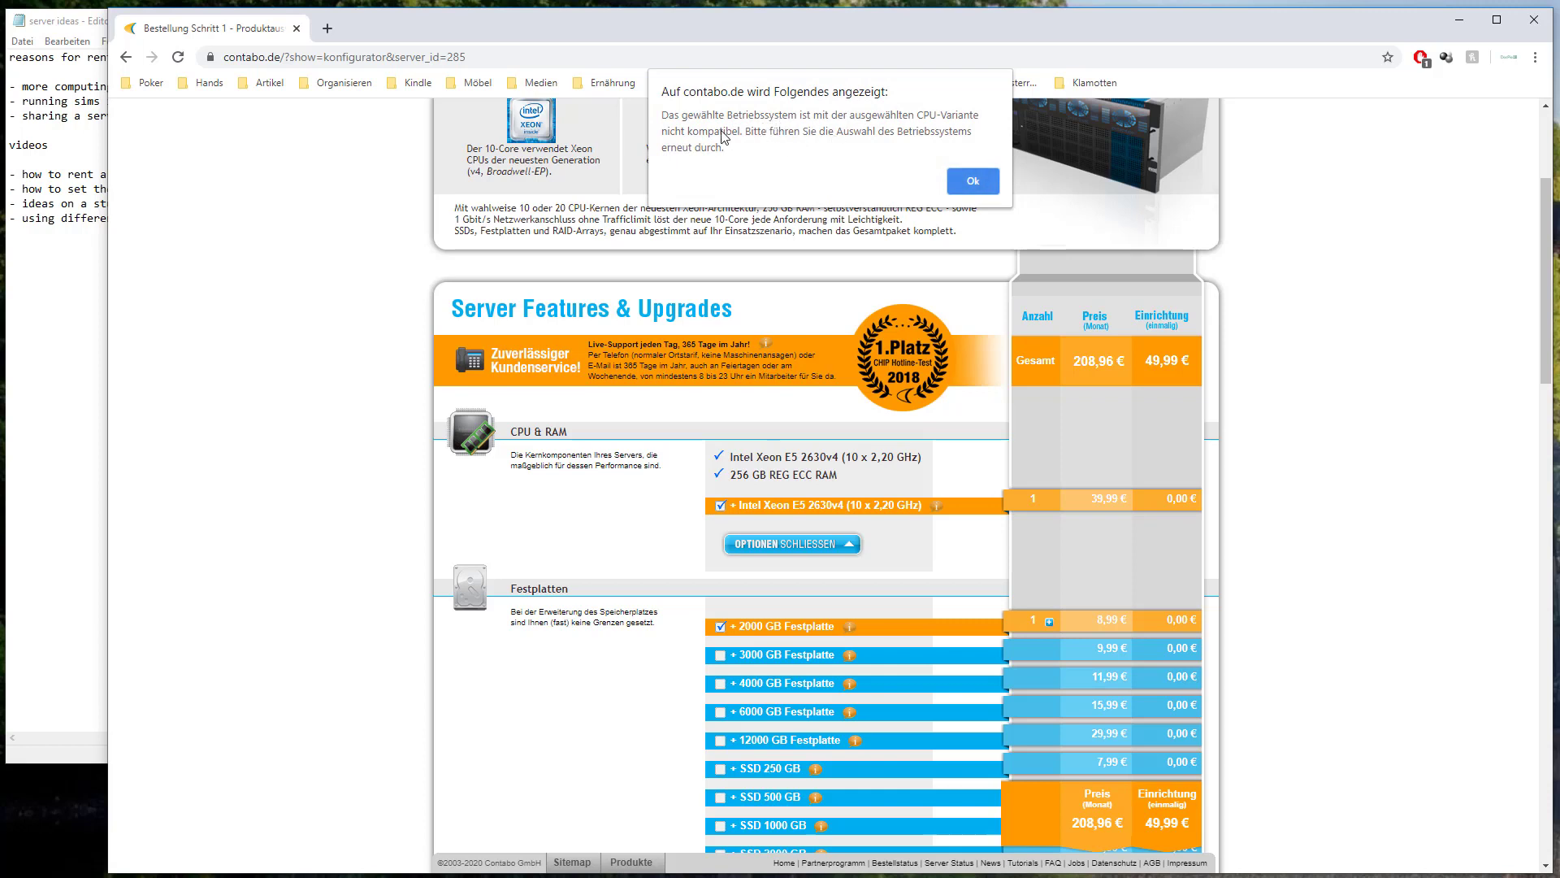
Step: Acknowledge the incompatibility warning and reselect Windows Server 2016 as the operating system
click(973, 182)
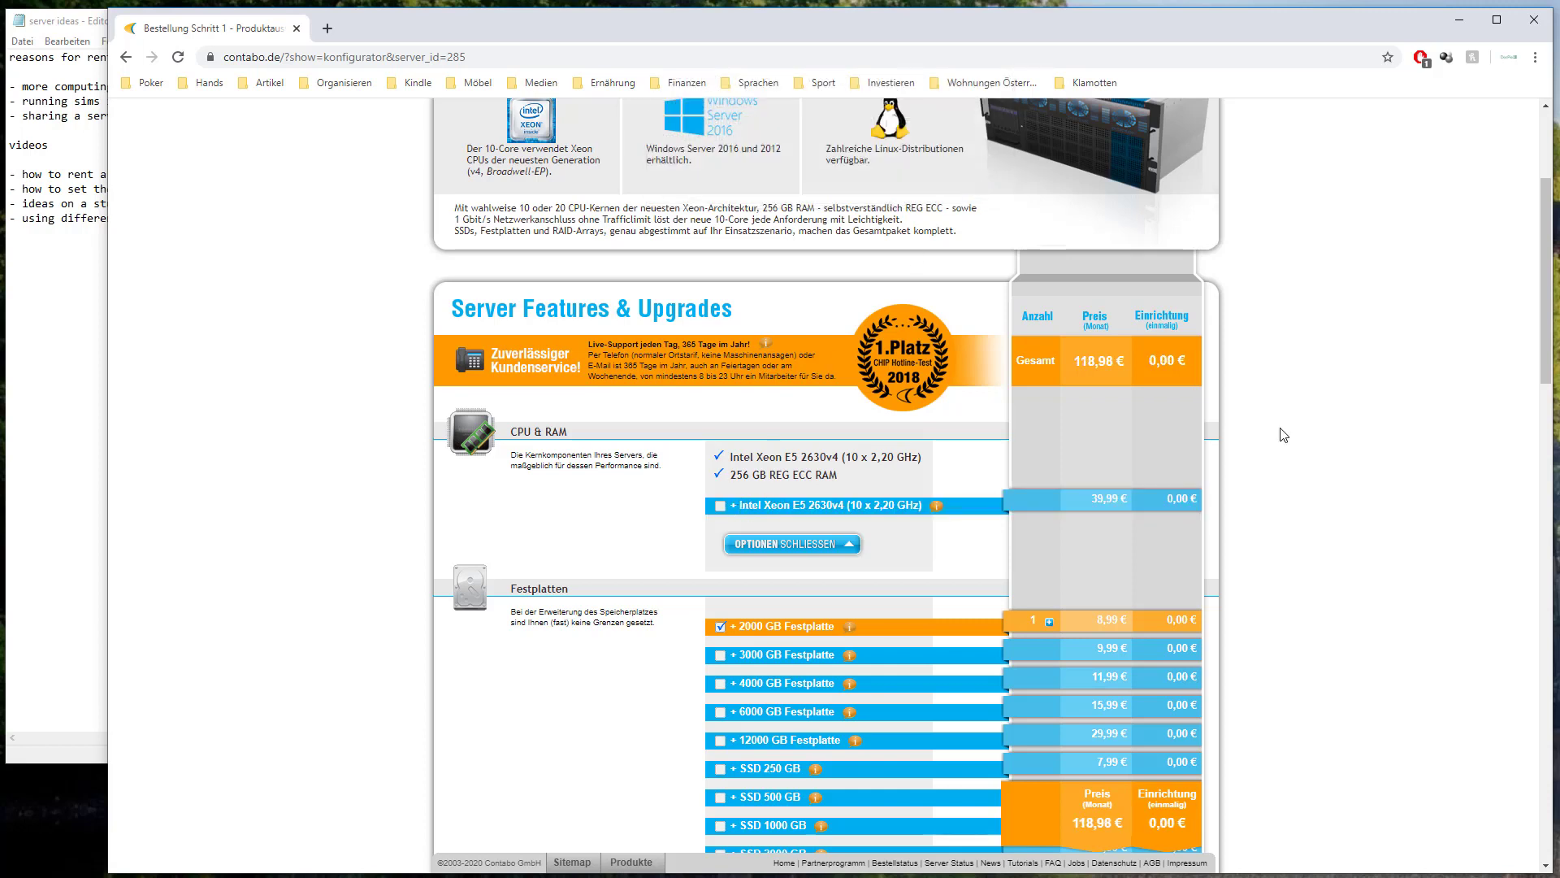
drag(1544, 335, 1494, 805)
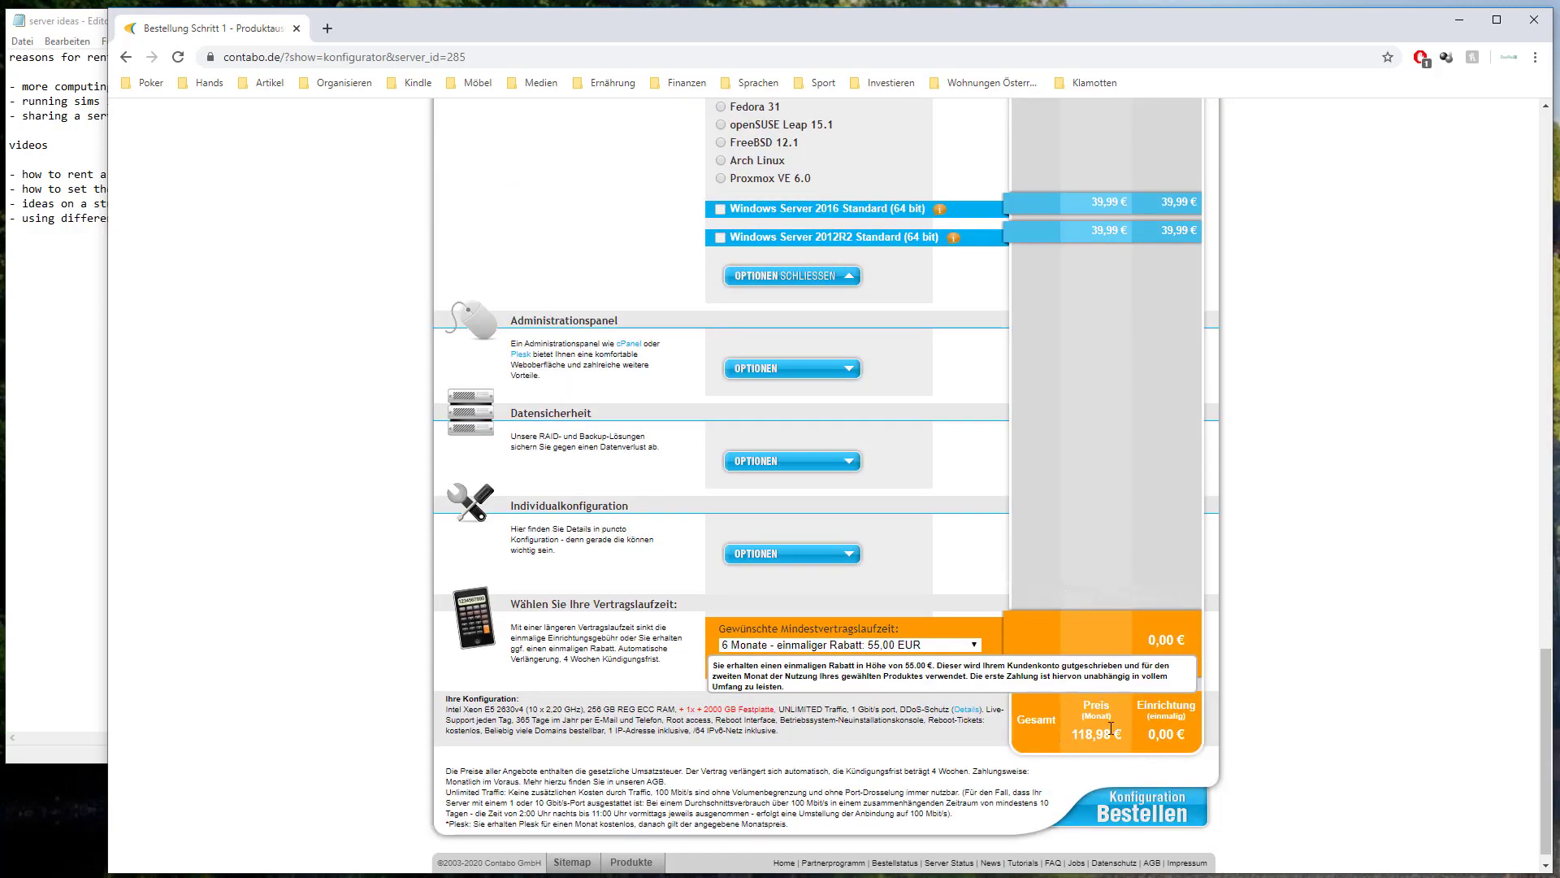
scroll(1084, 713, up, 6)
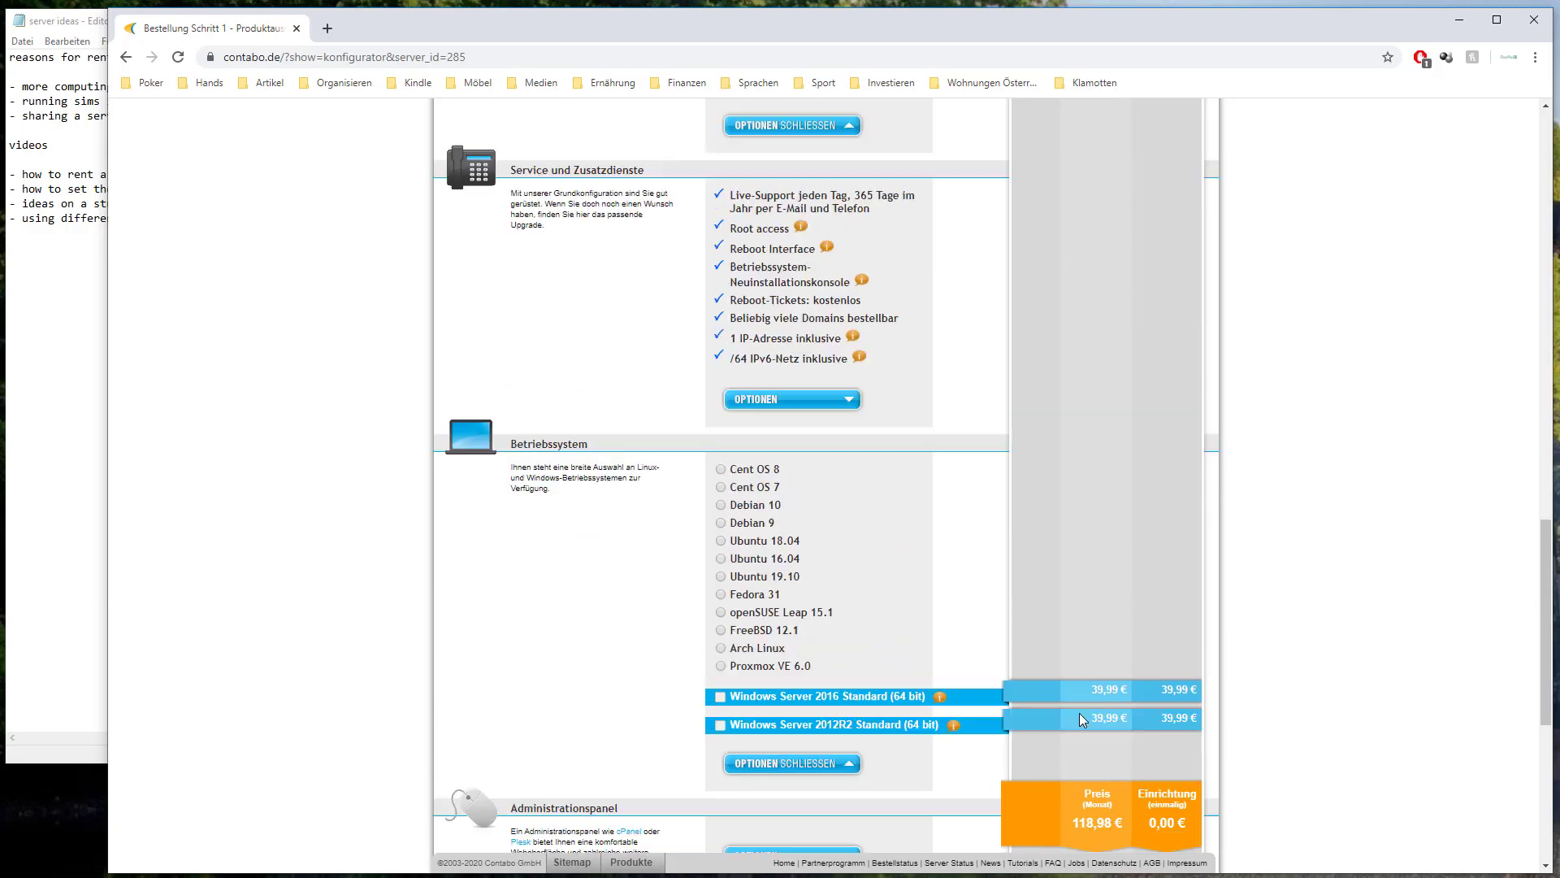
click(720, 699)
scroll(1145, 600, down, 5)
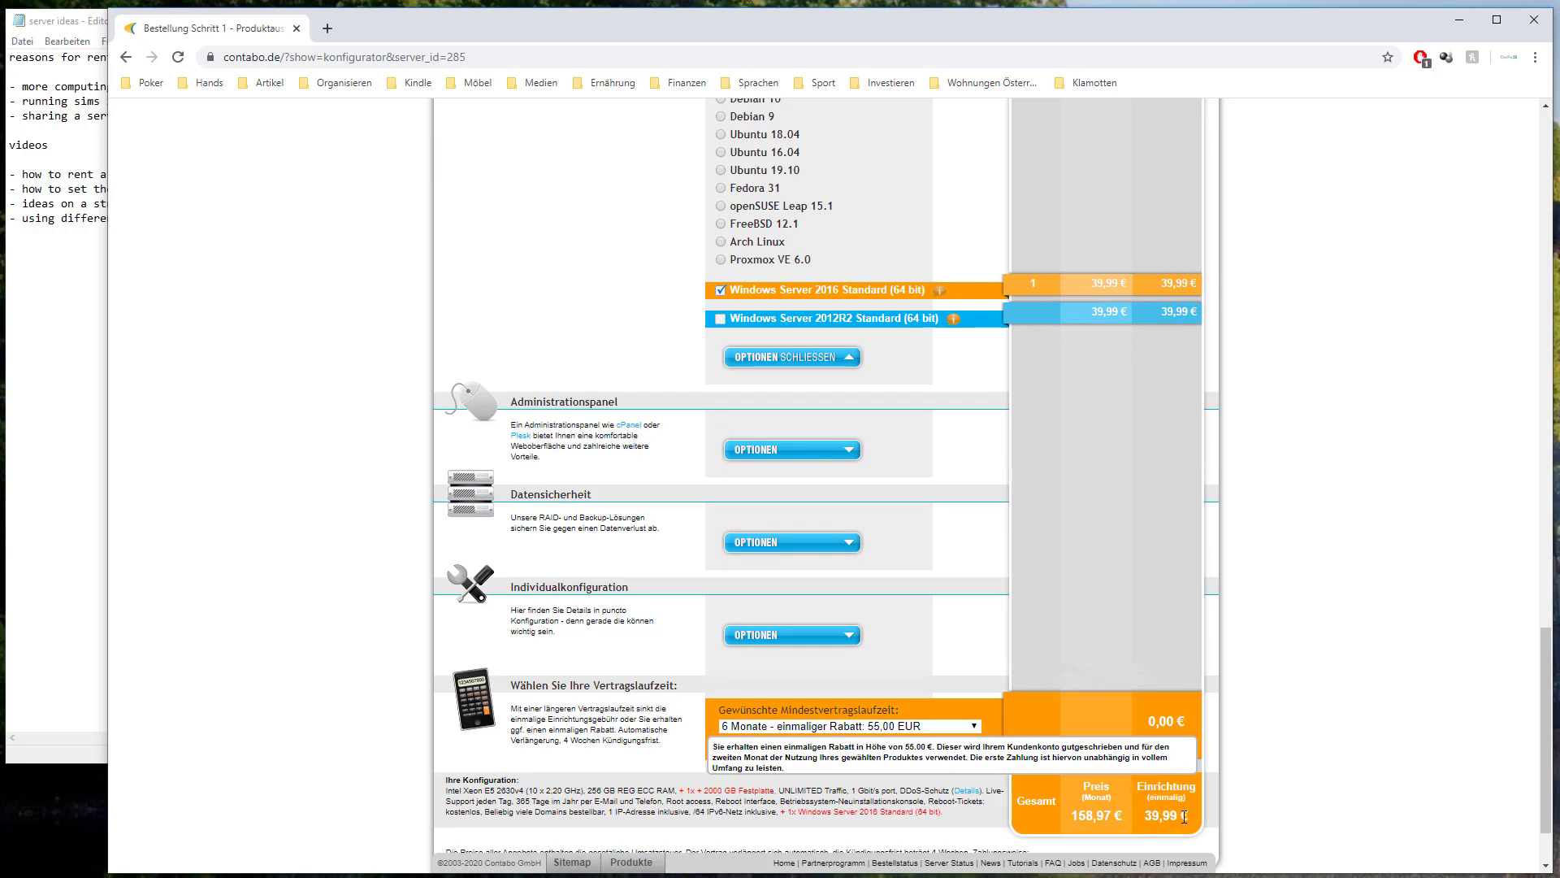
scroll(1353, 711, down, 2)
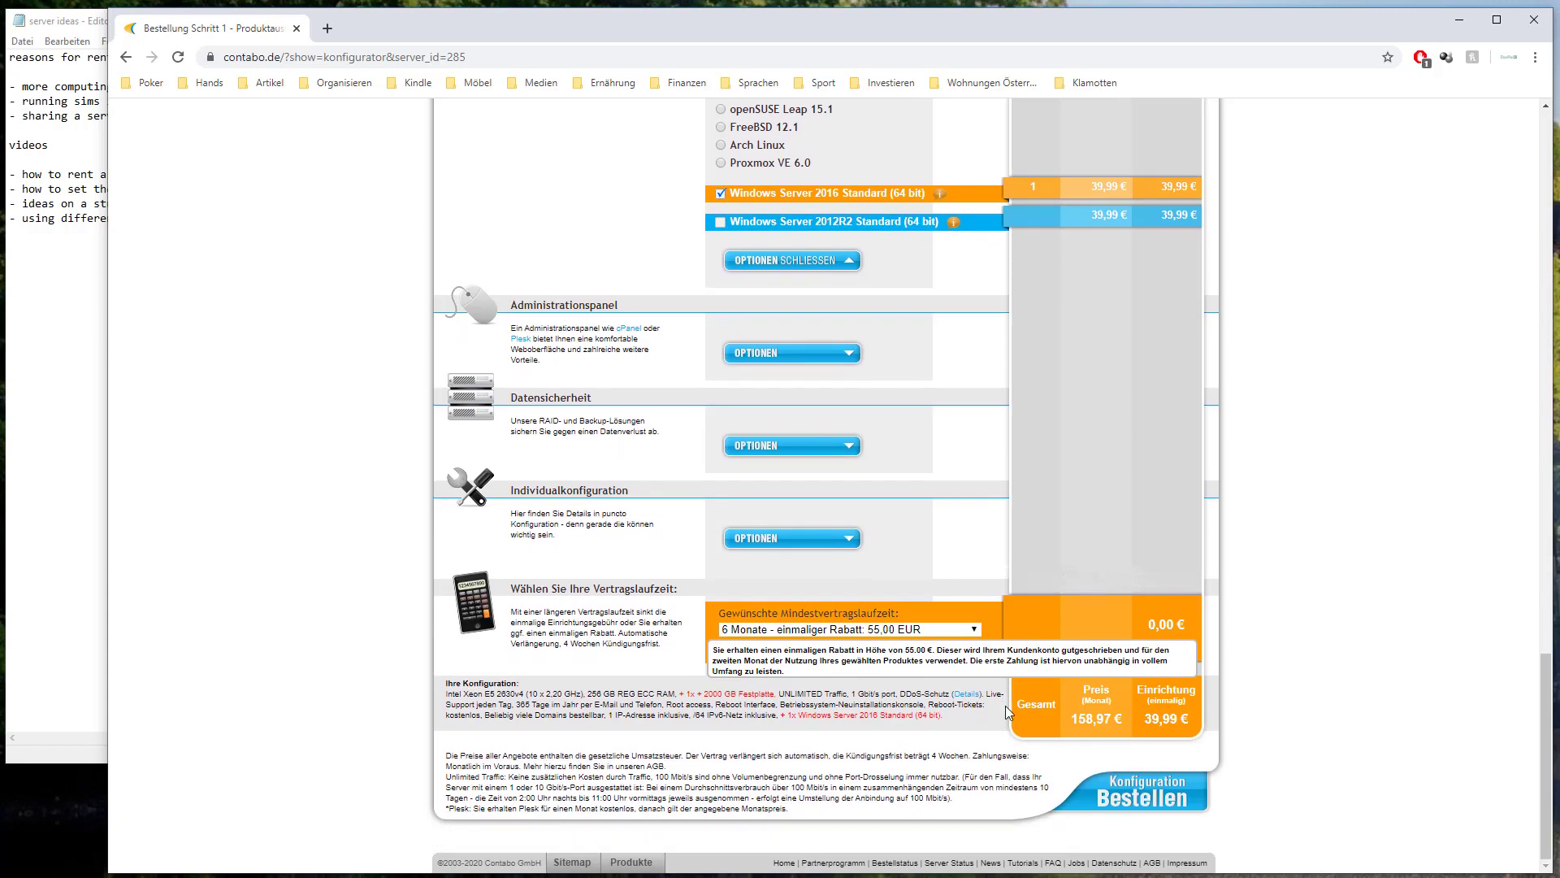
drag(1544, 756, 1546, 301)
Step: Add the second Intel Xeon CPU, reselect Windows Server 2016, and submit the configuration
click(797, 432)
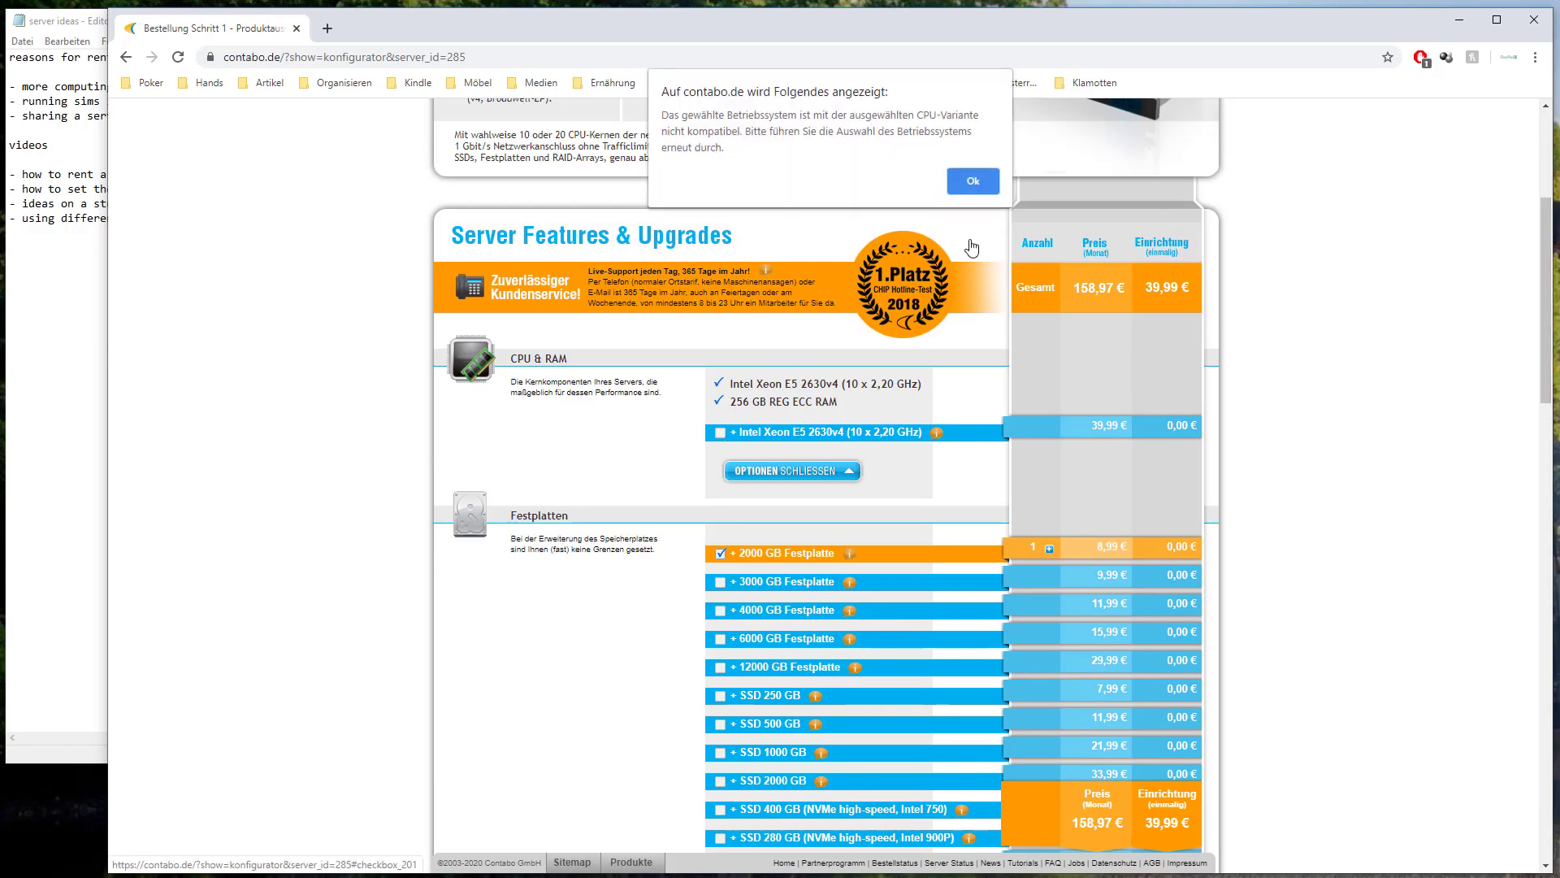
click(972, 178)
scroll(1055, 453, down, 7)
scroll(1055, 455, down, 12)
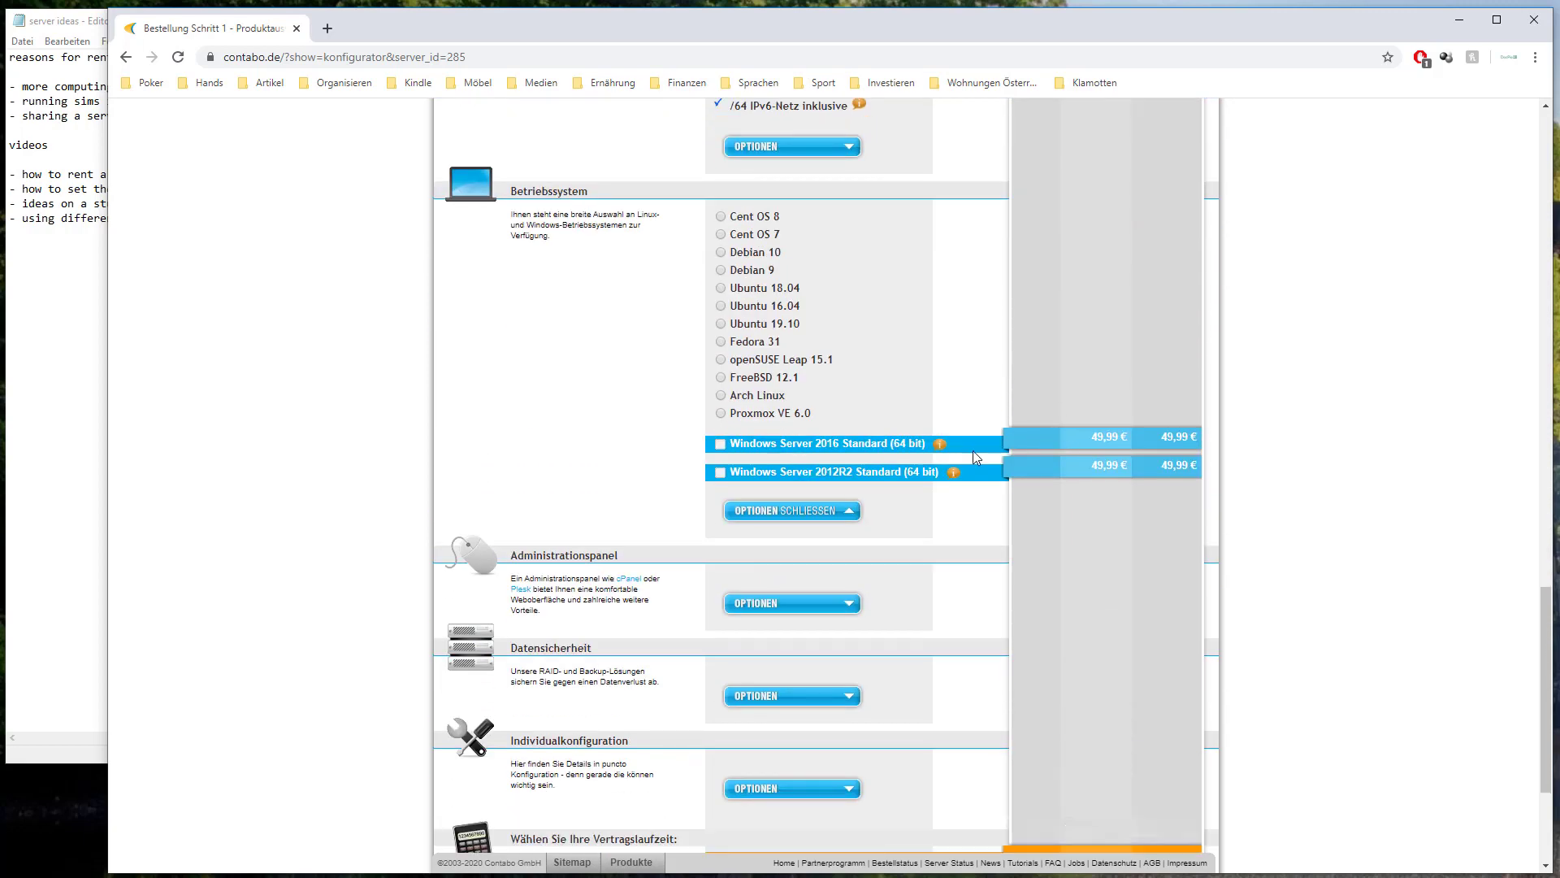
click(720, 444)
scroll(715, 480, down, 3)
click(1155, 798)
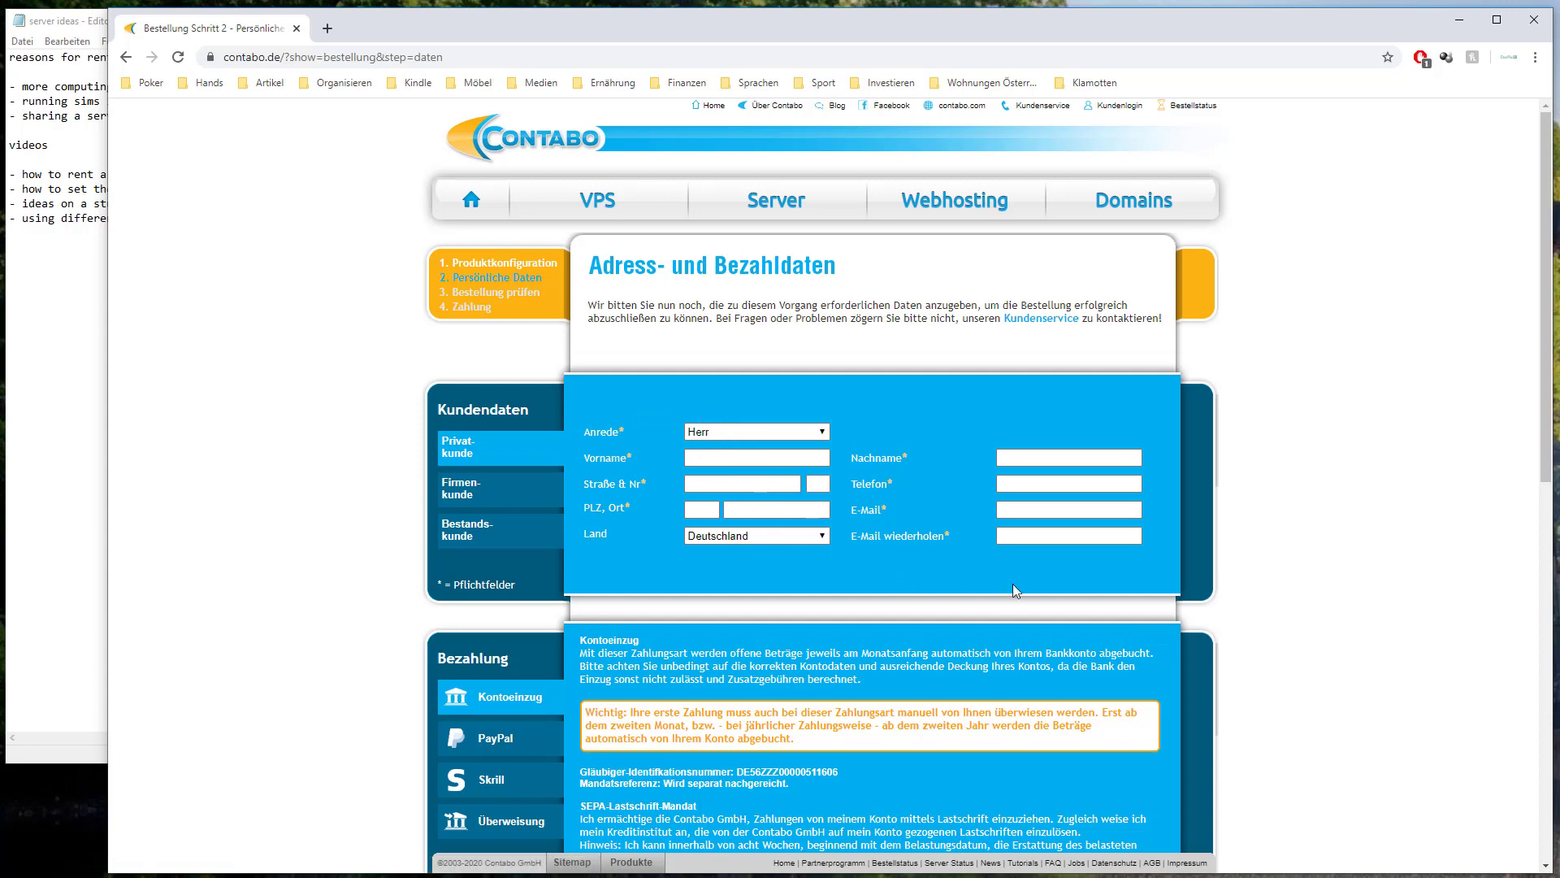
scroll(737, 456, down, 4)
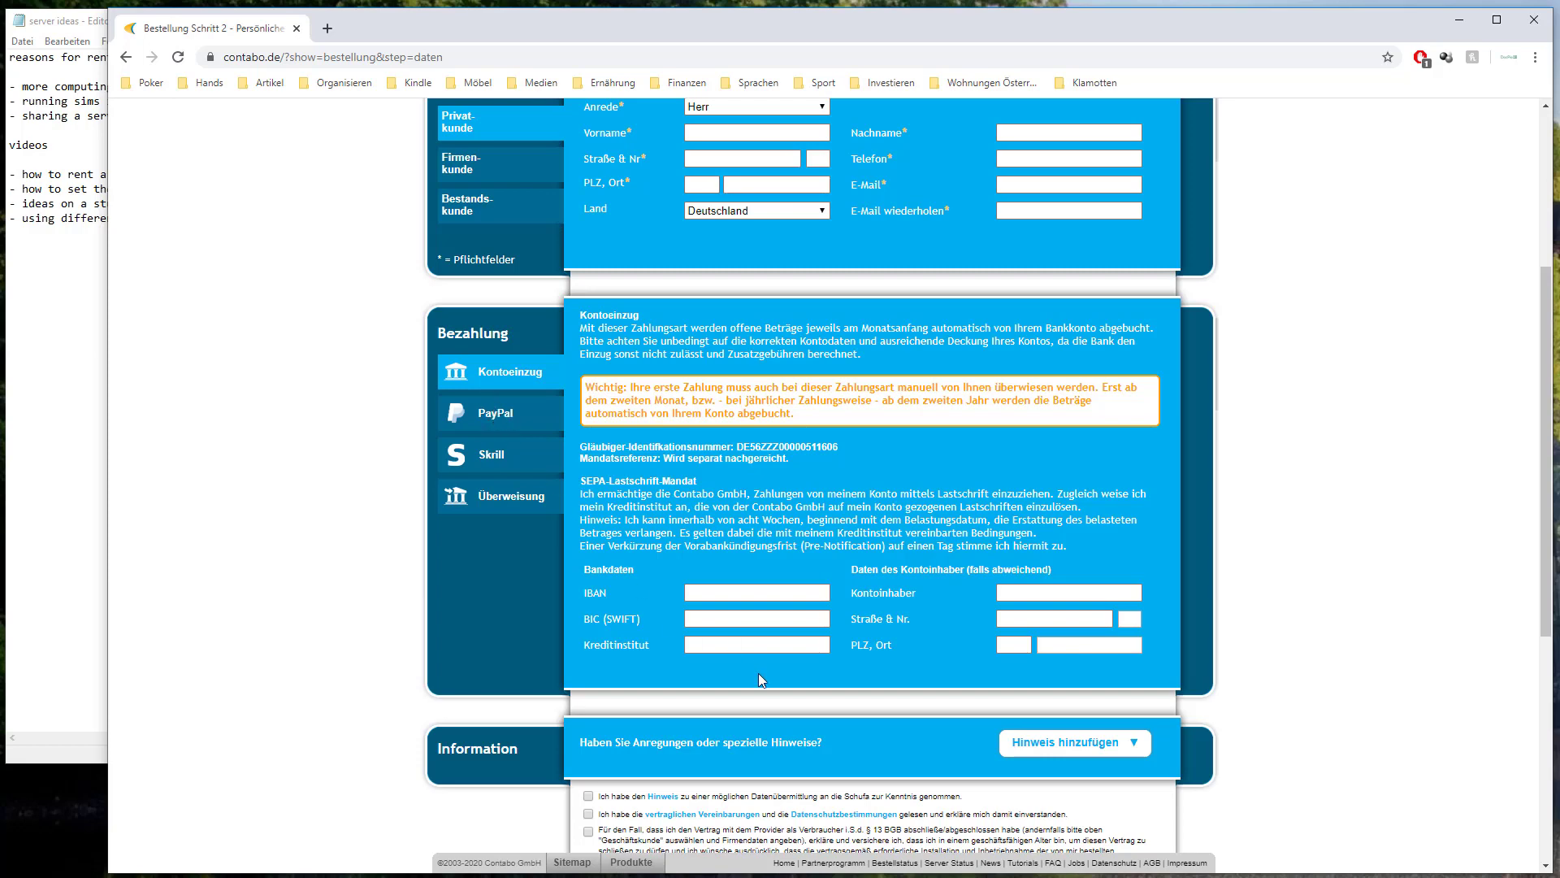
scroll(691, 743, down, 3)
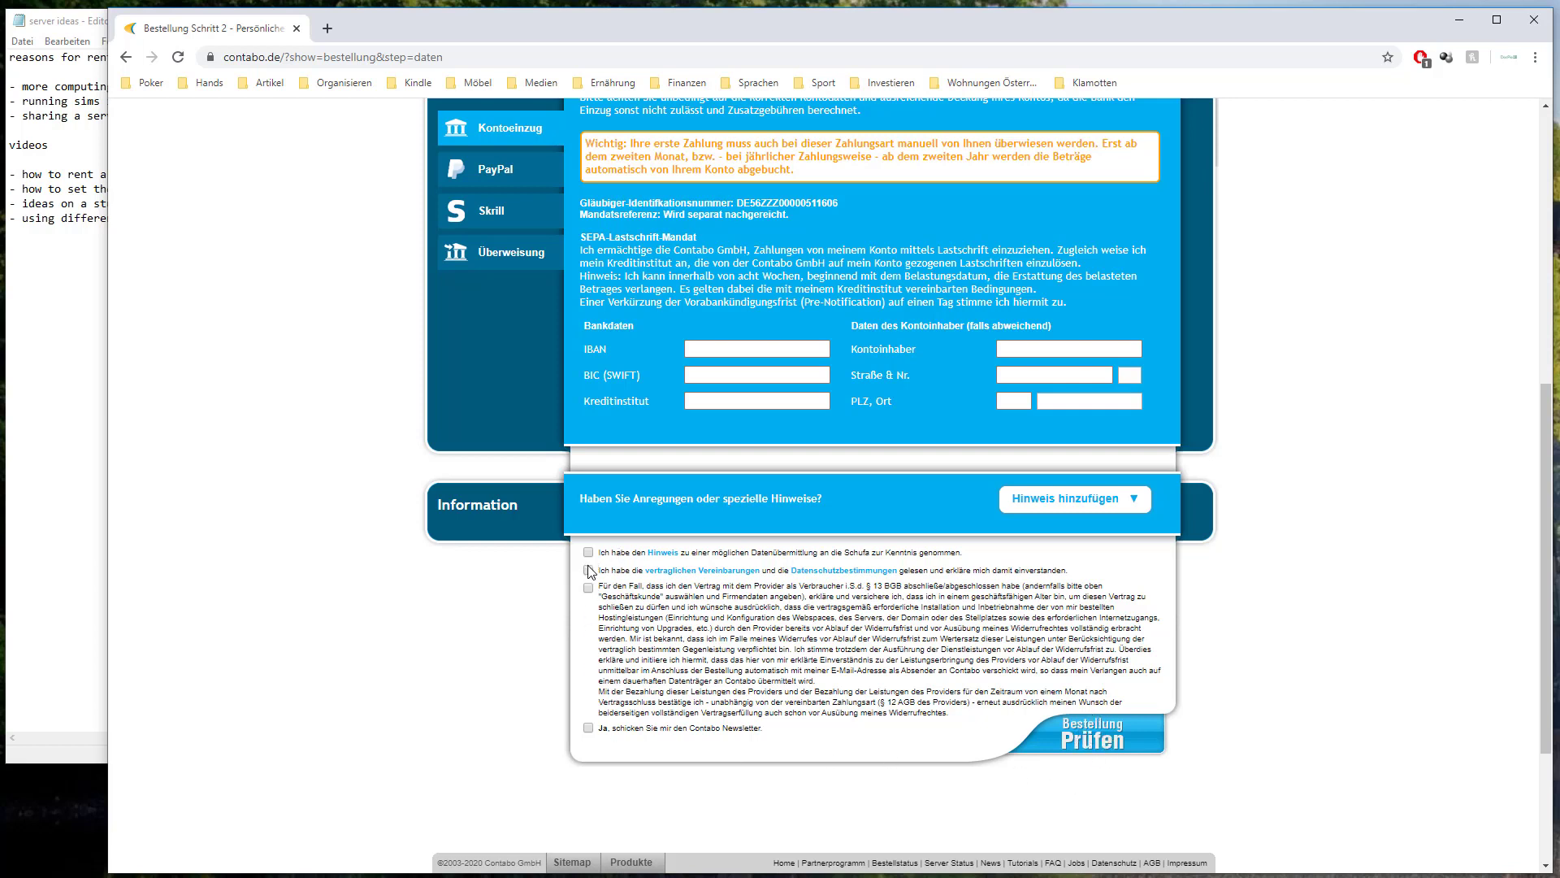
scroll(876, 470, up, 2)
scroll(875, 468, up, 6)
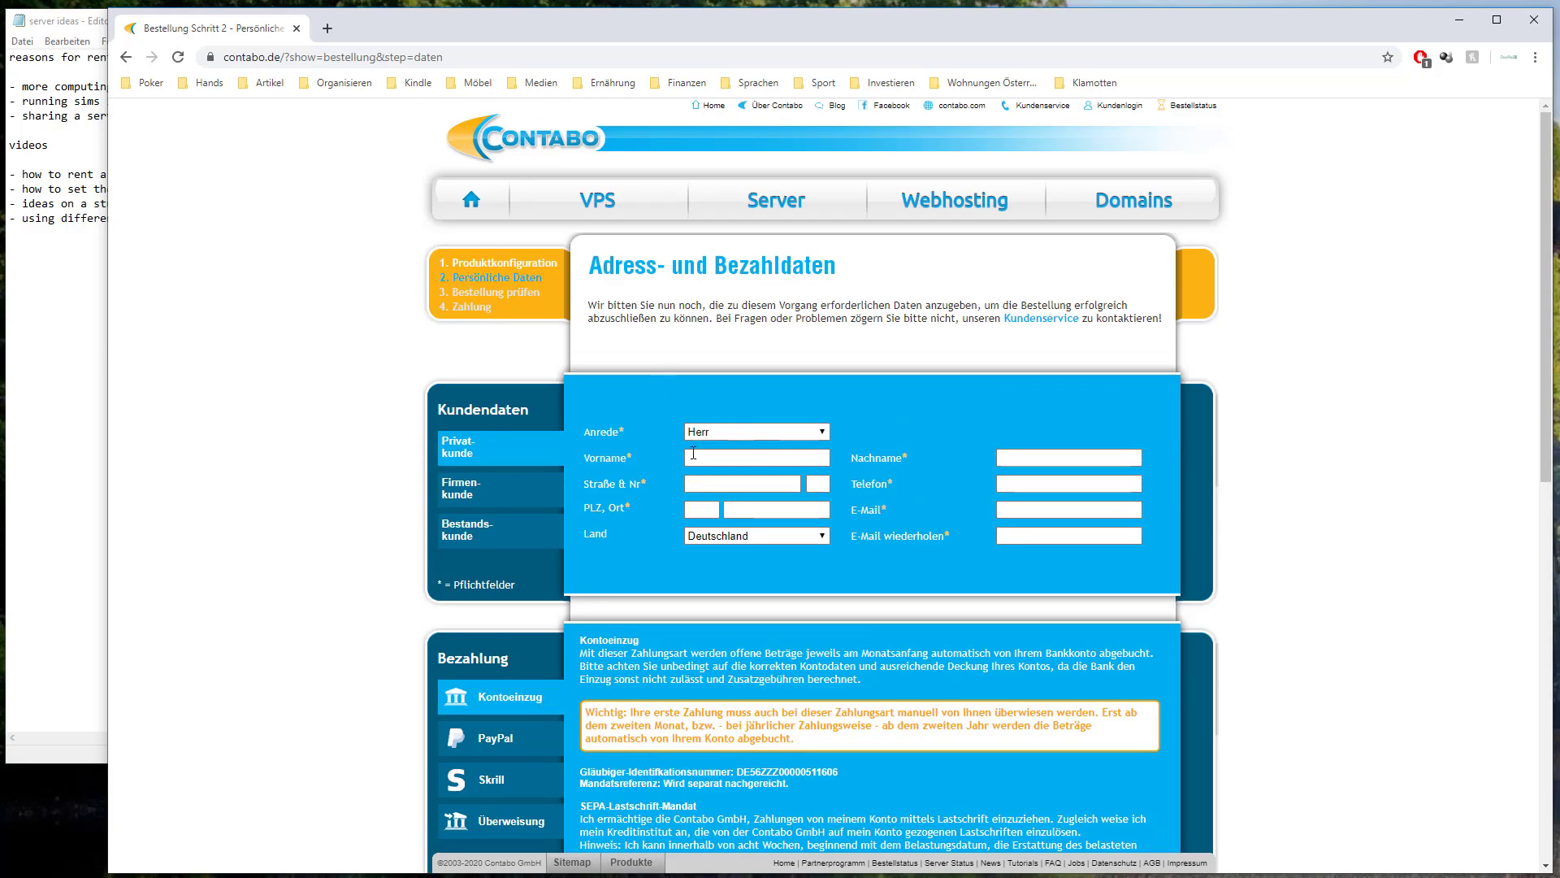
scroll(721, 397, down, 3)
scroll(720, 396, down, 5)
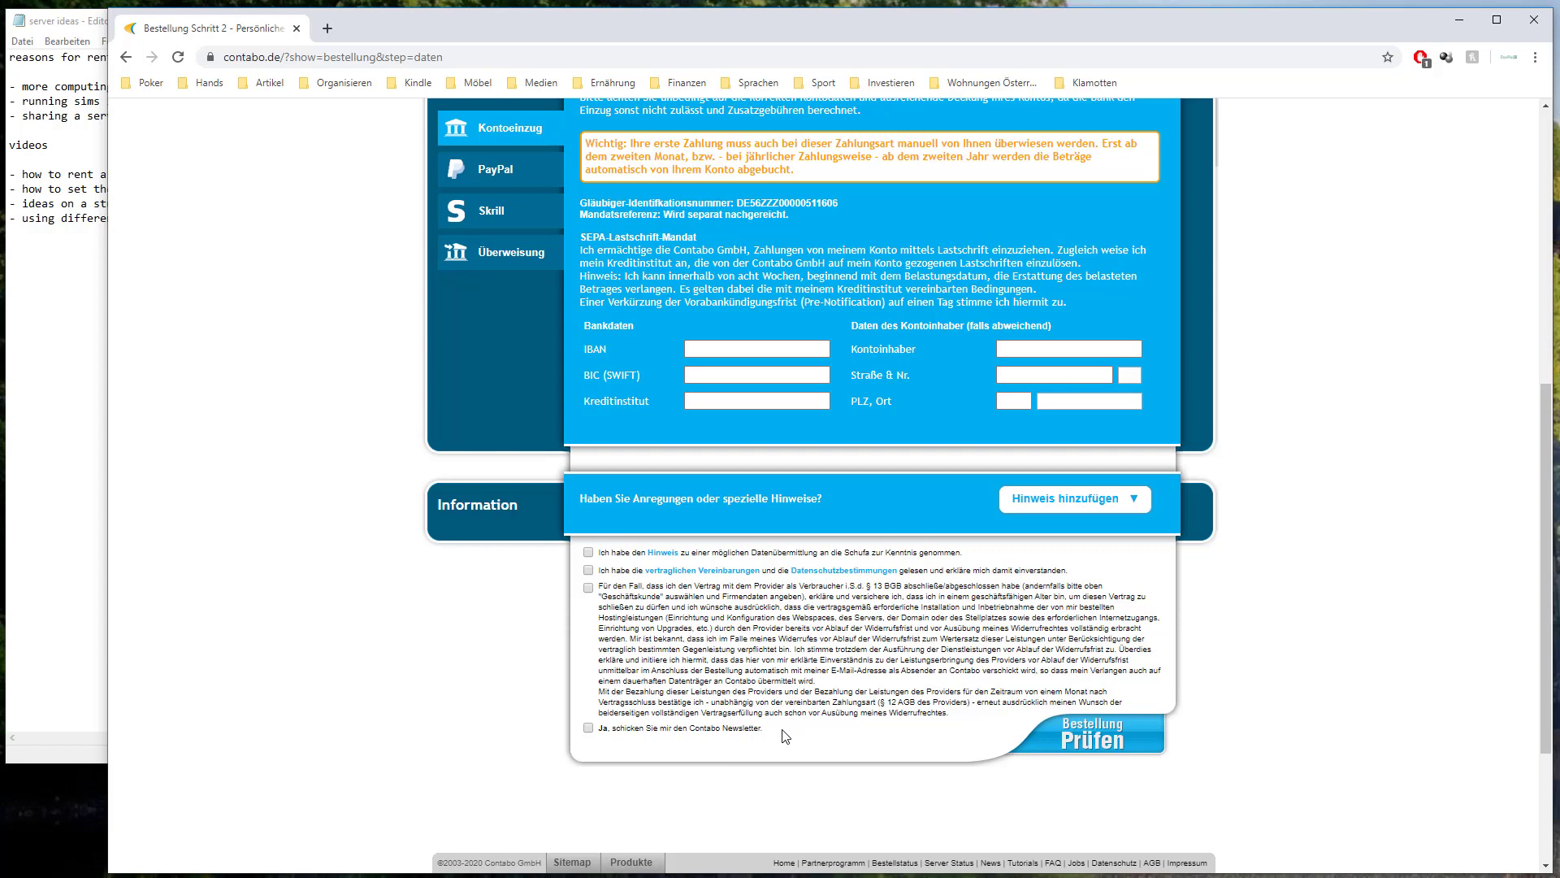
scroll(817, 690, up, 1)
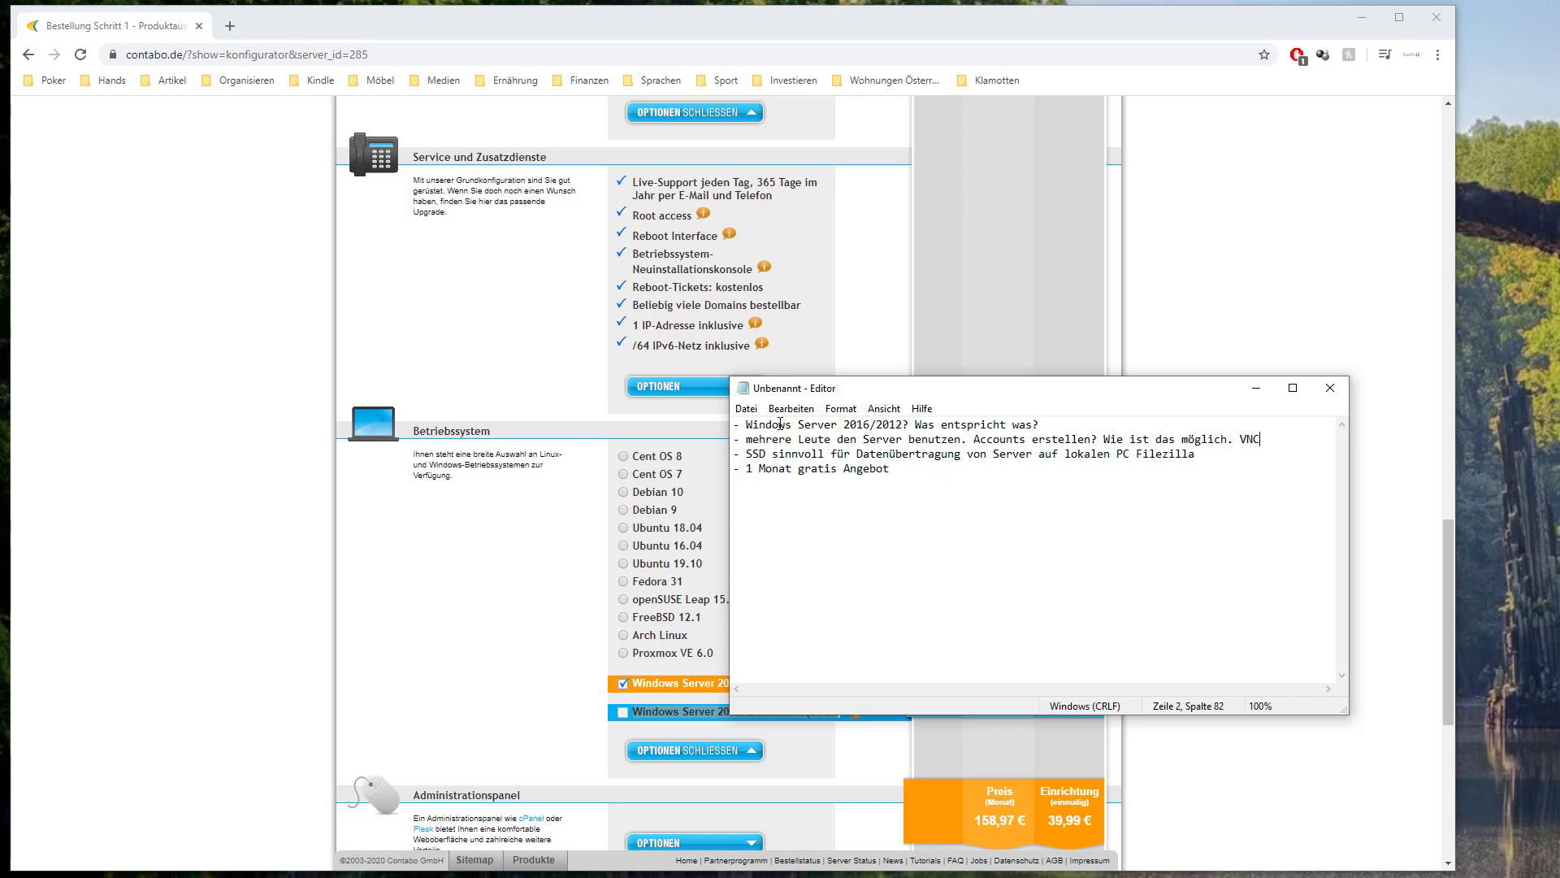
Step: Mark Windows Server and the years 2016 and 2012 in the first note
drag(746, 424, 907, 416)
click(884, 408)
click(848, 424)
double_click(850, 424)
click(870, 424)
double_click(888, 424)
click(904, 424)
Step: Compare with the configurator's Windows Server 2016 option, switching between it and the notes
click(478, 704)
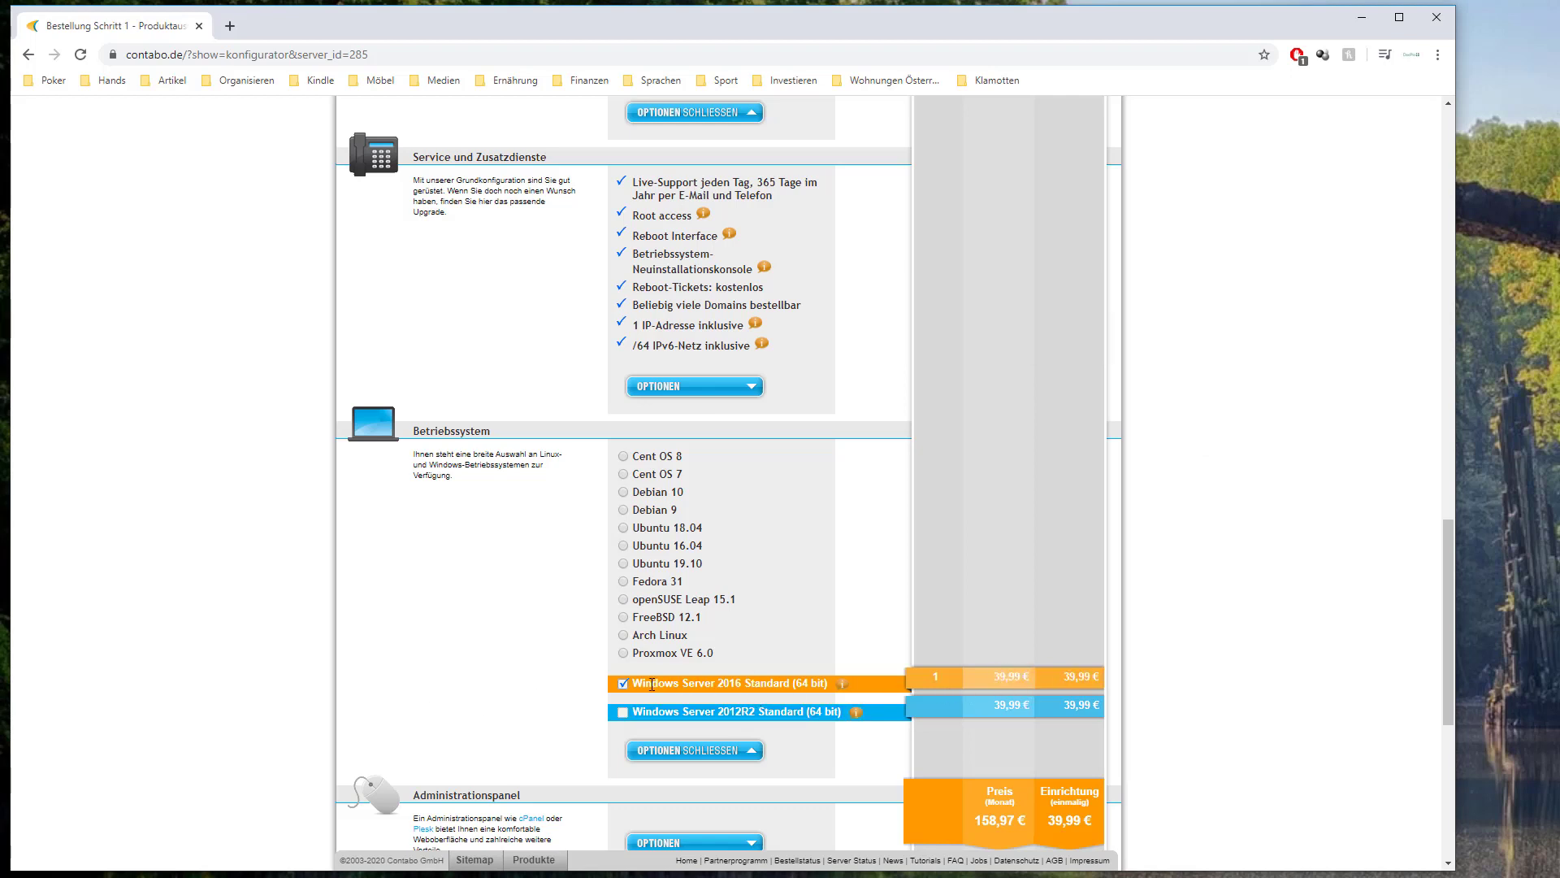
drag(717, 683, 741, 681)
click(741, 681)
key(alt+Tab)
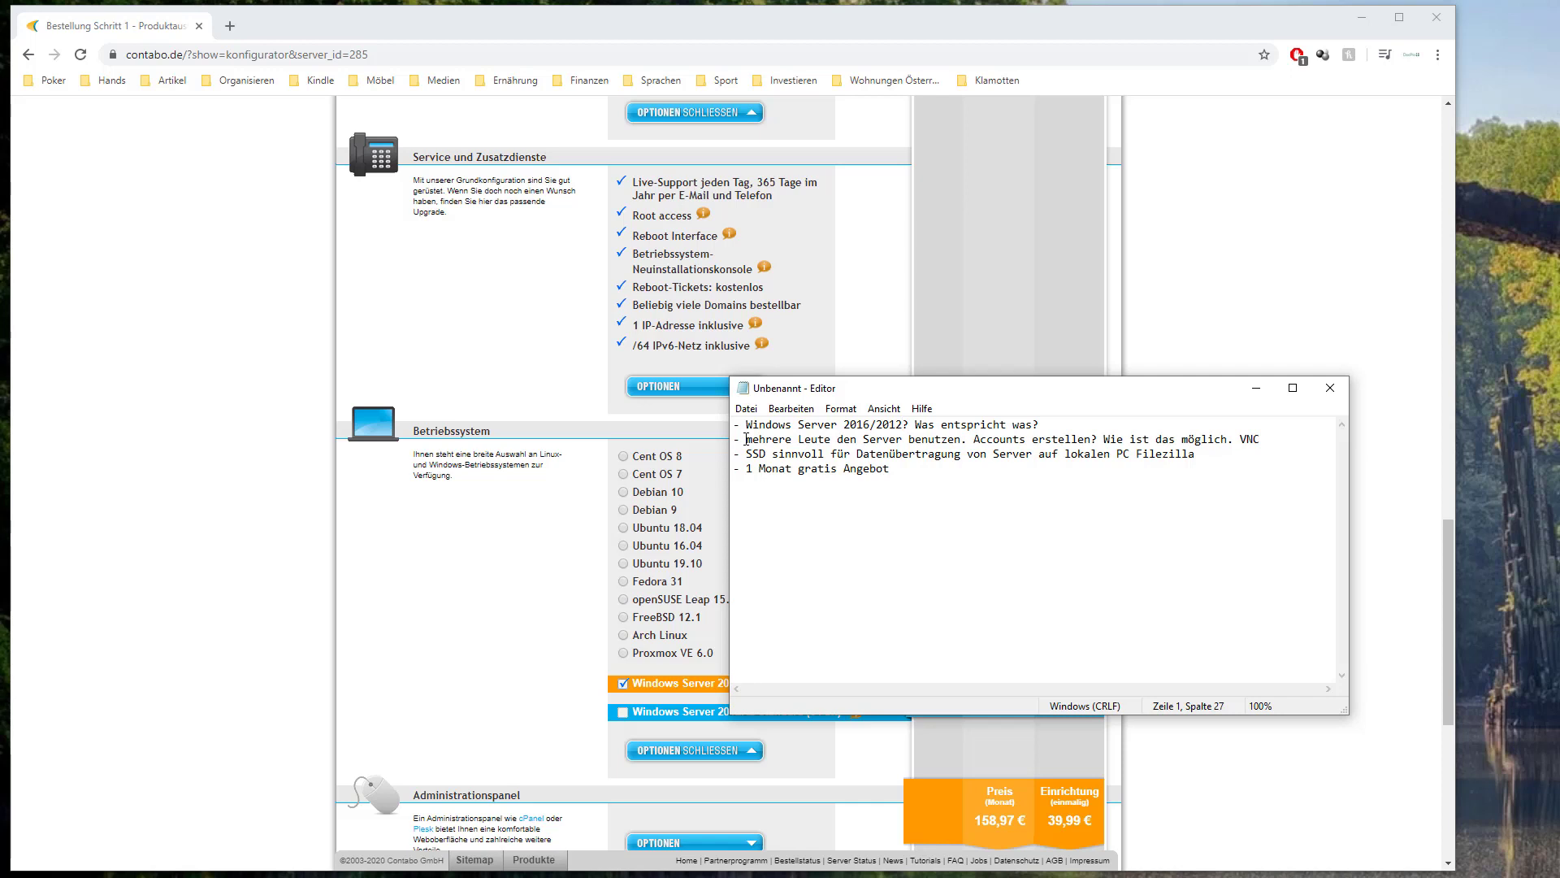
click(525, 579)
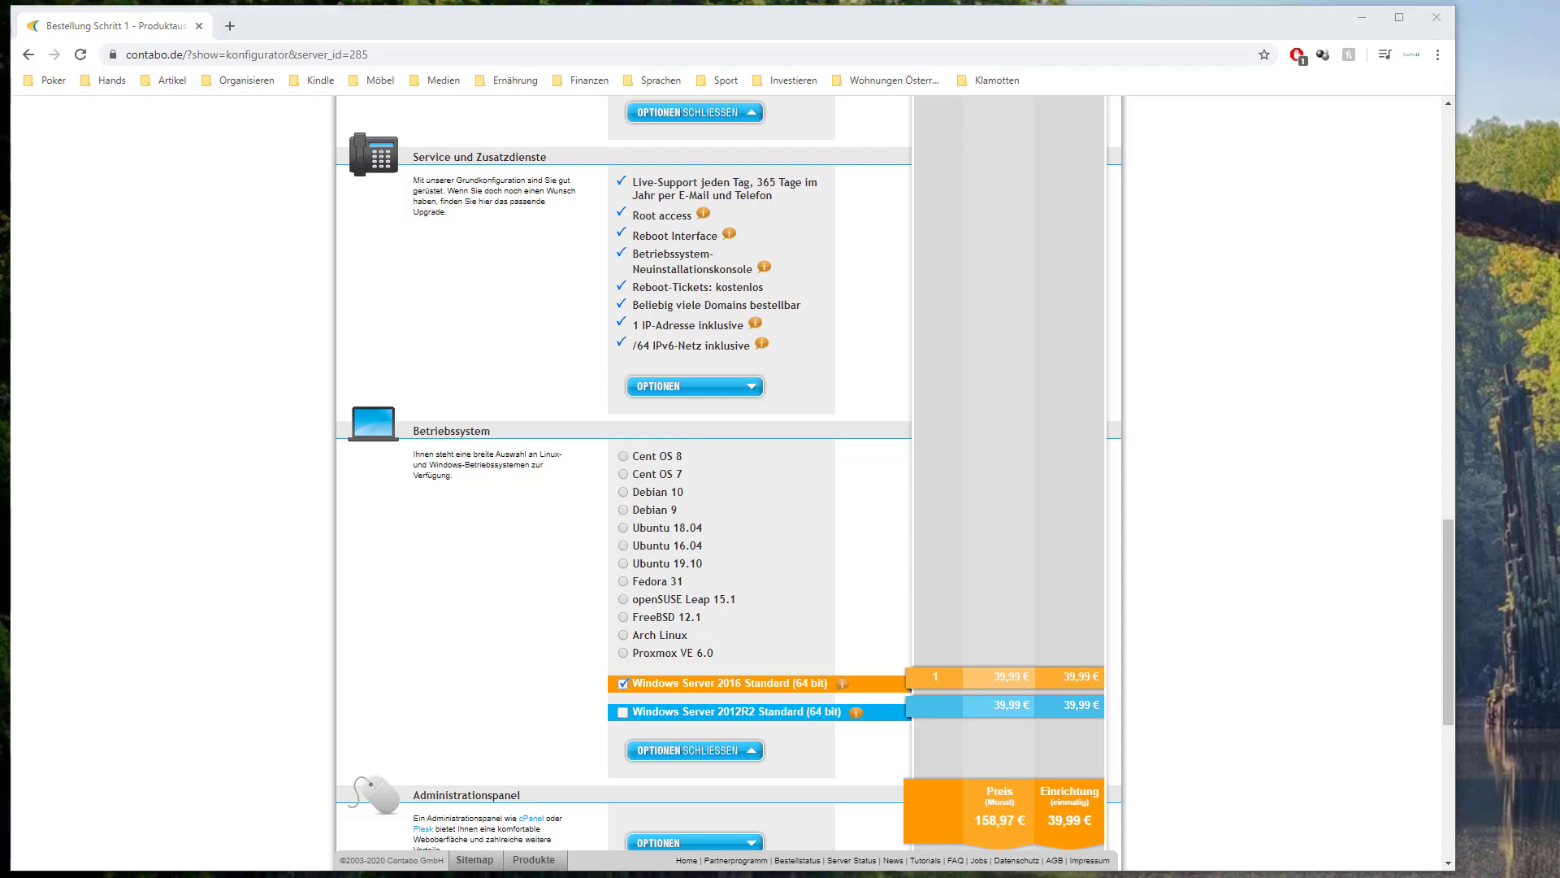
Step: Select the SSD and Filezilla note line, then return to the Contabo configurator
key(alt+Tab)
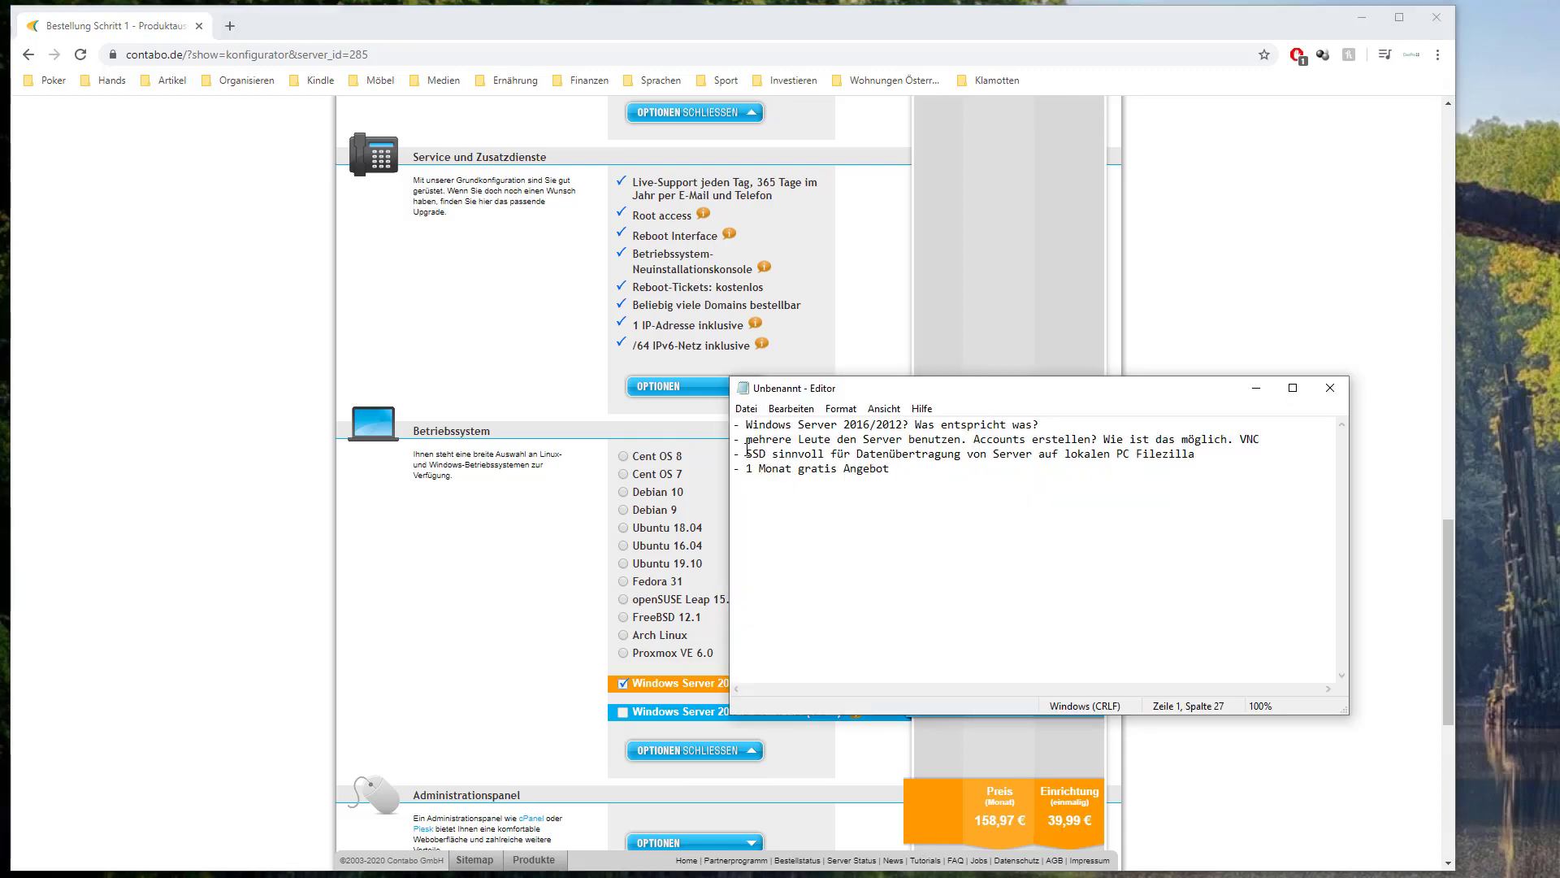
drag(746, 452, 1198, 452)
click(1197, 451)
click(500, 417)
Step: Review the Festplatten upgrade options, highlighting the chosen 2000 GB drive label
scroll(521, 430, up, 15)
scroll(529, 453, down, 1)
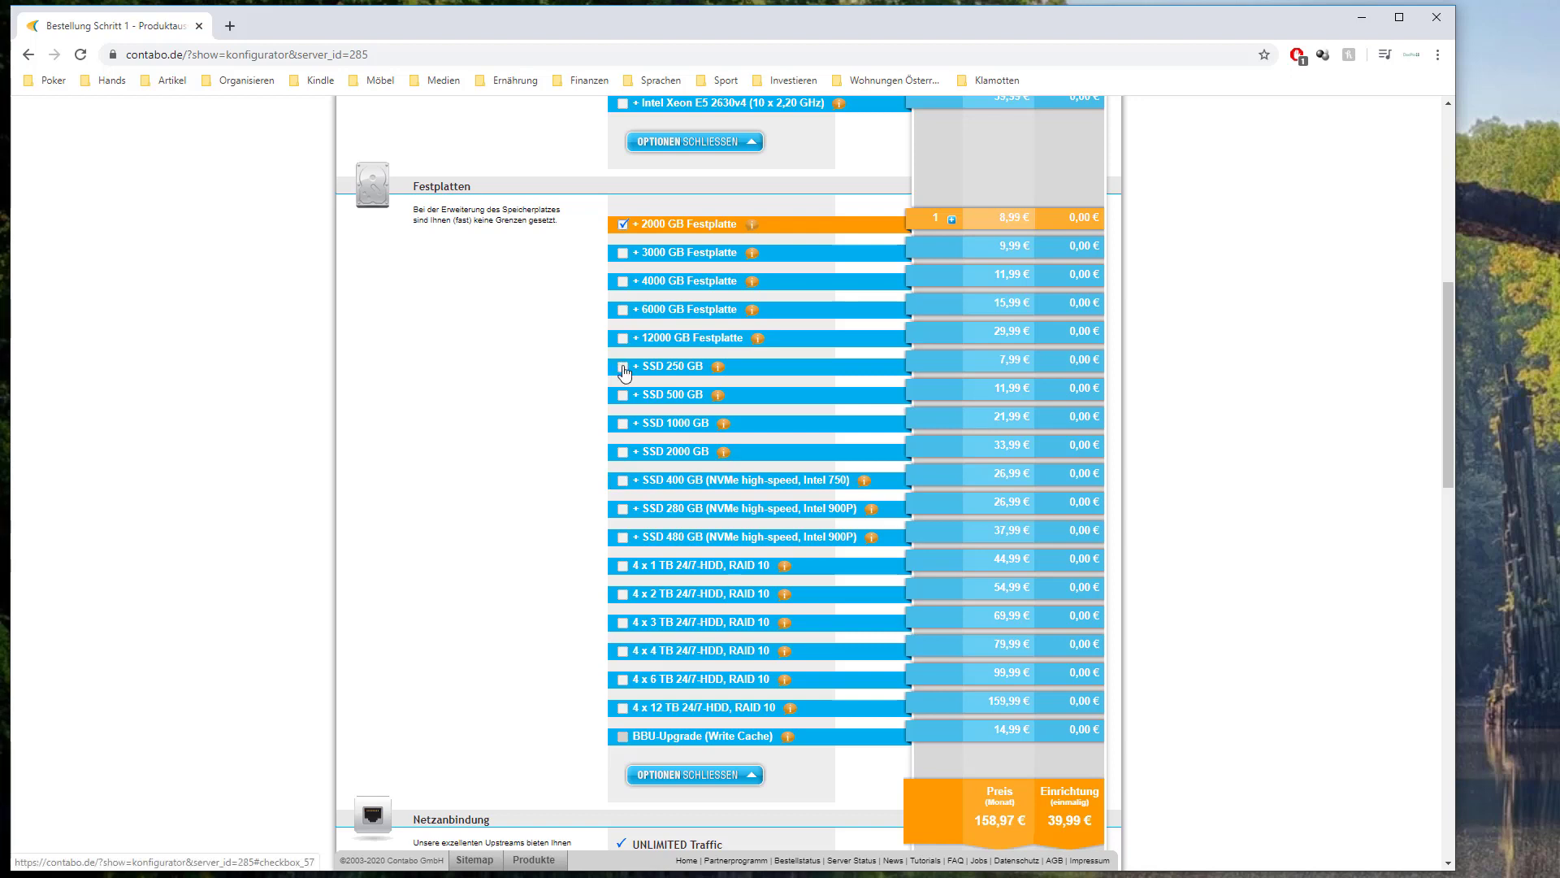
mouse_move(642, 223)
mouse_down()
mouse_move(710, 223)
mouse_move(666, 223)
mouse_up()
click(665, 224)
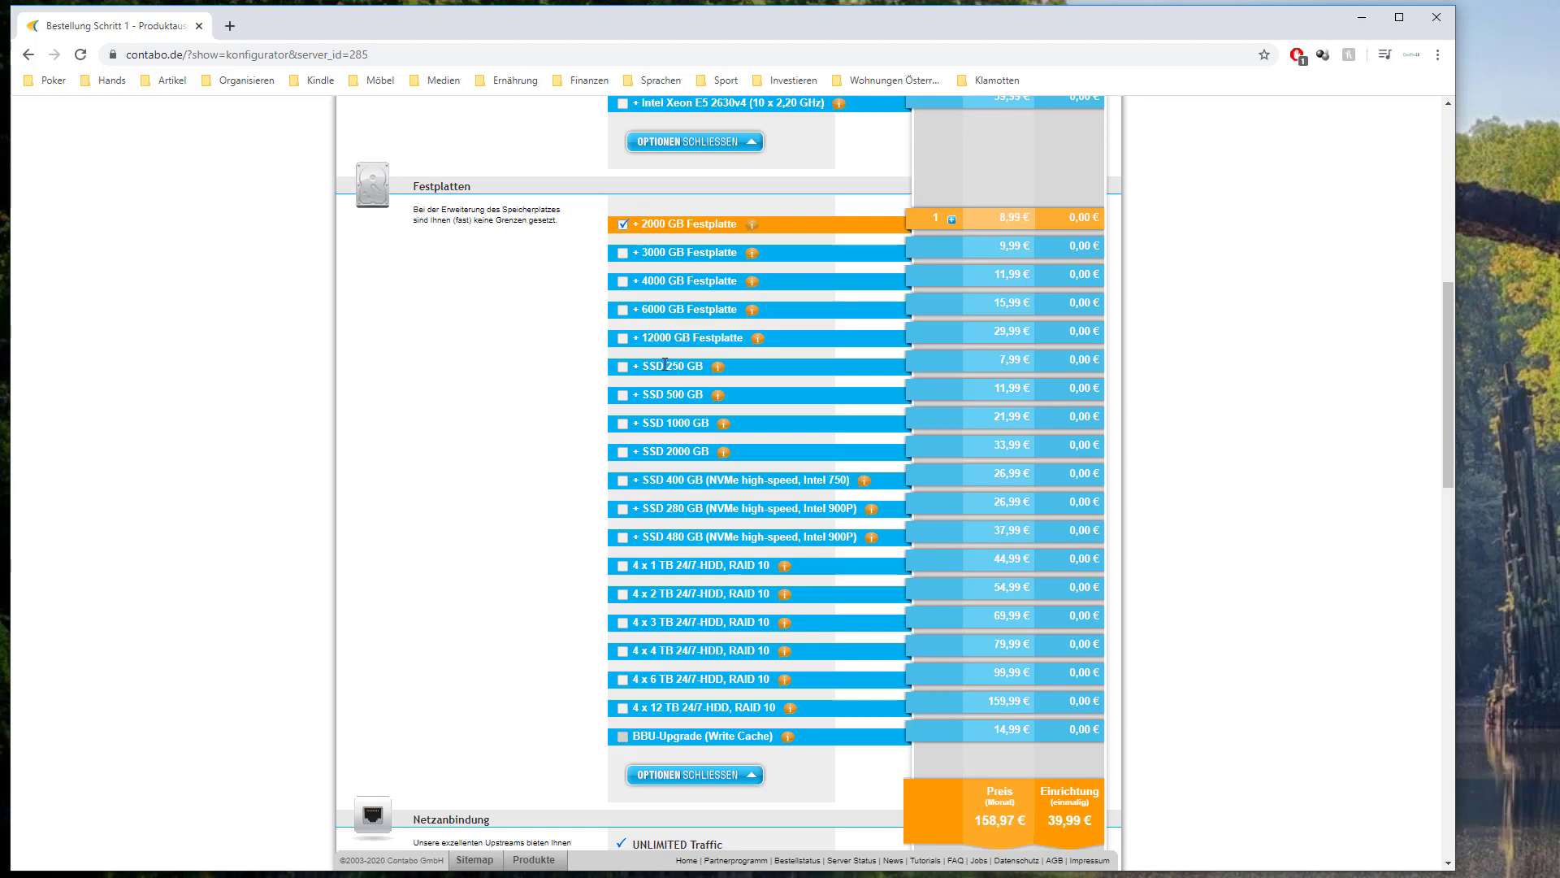
Step: Glance at the Notepad notes, then return to the configurator and scroll up
key(alt+Tab)
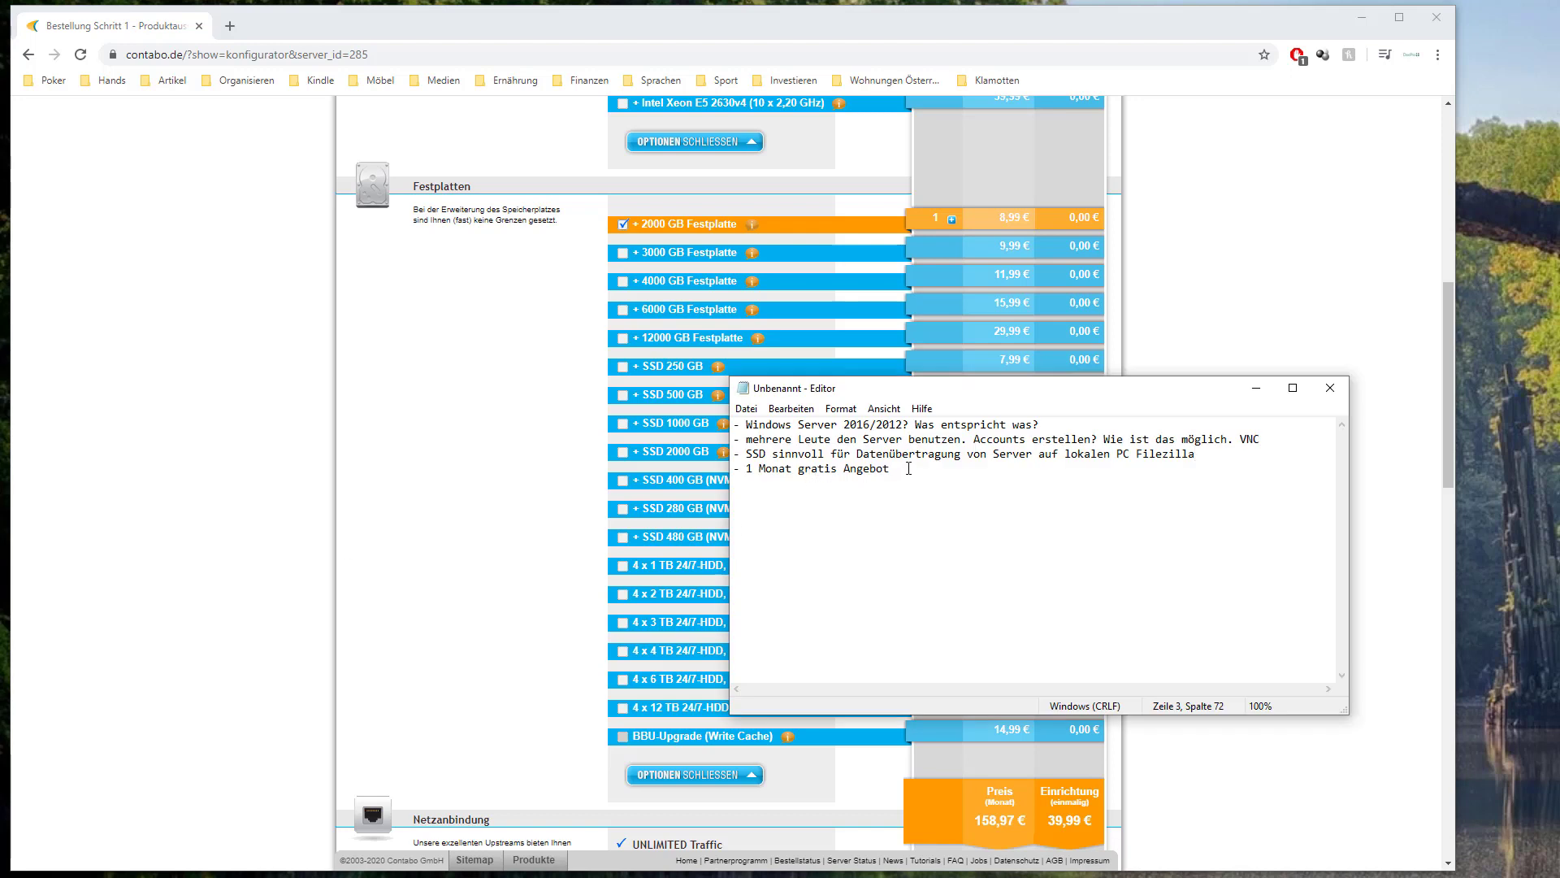
key(alt+Tab)
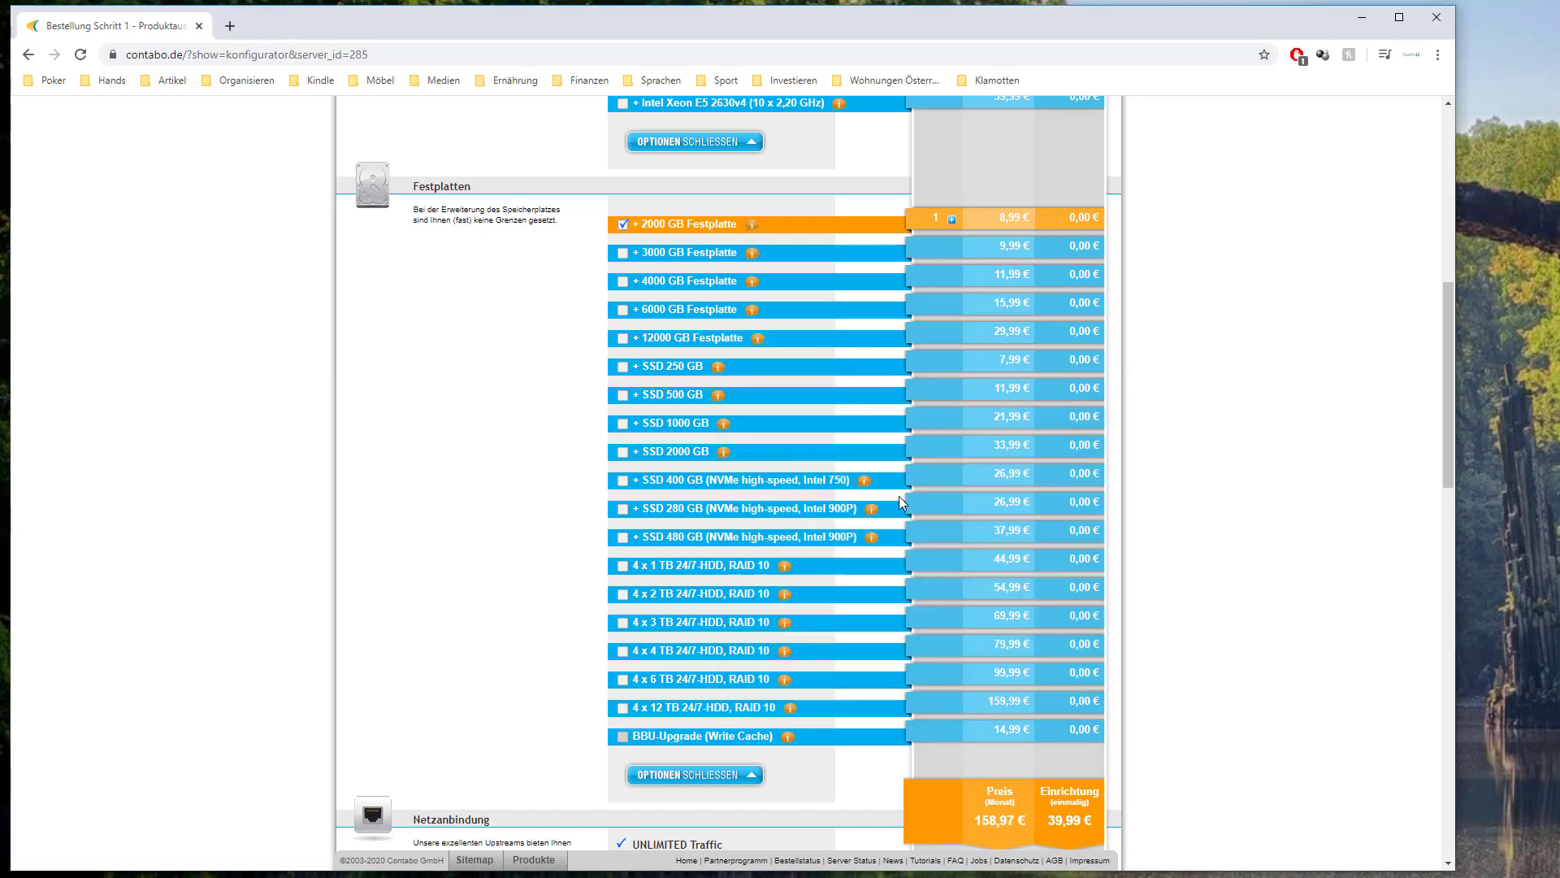
scroll(1146, 241, up, 8)
Step: From the dedicated server overview, open the 10-Core server configurator with Bestellen
click(664, 220)
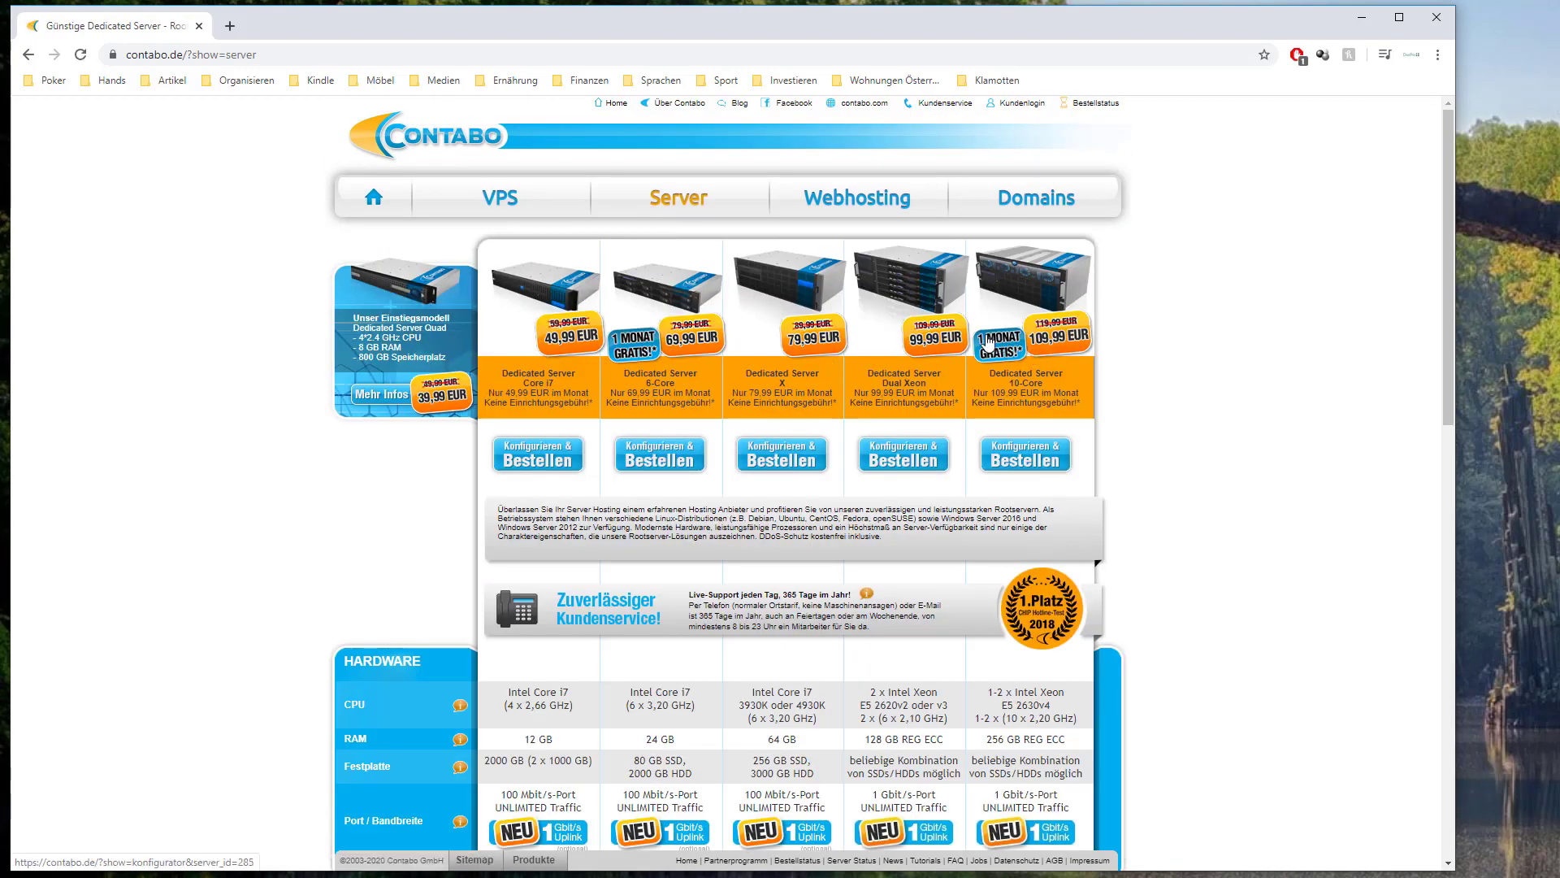
click(1016, 461)
scroll(1065, 416, down, 15)
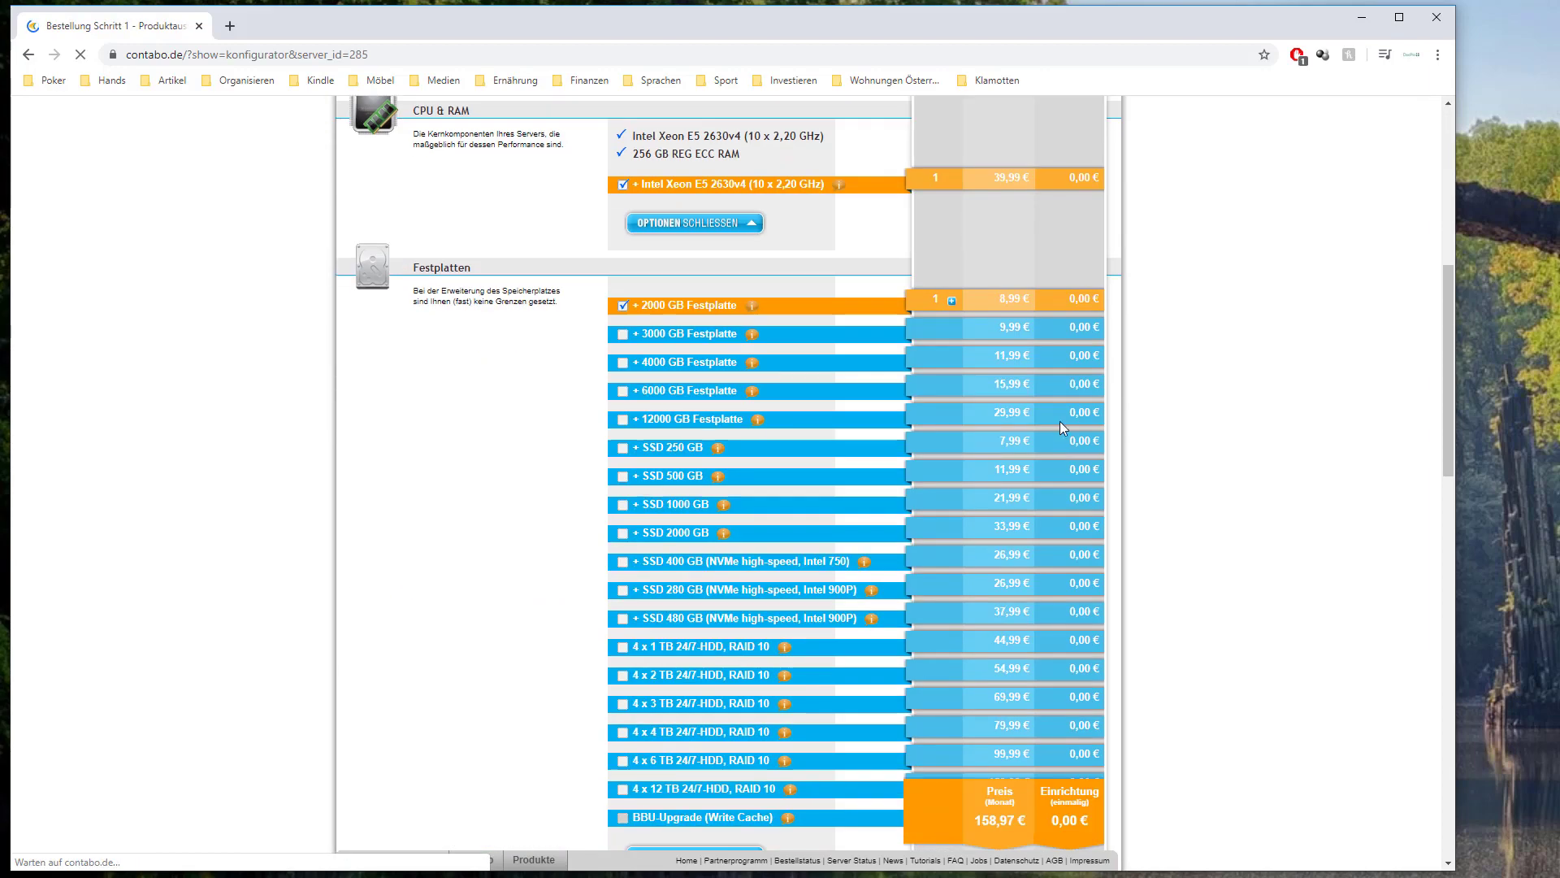
scroll(1205, 404, down, 10)
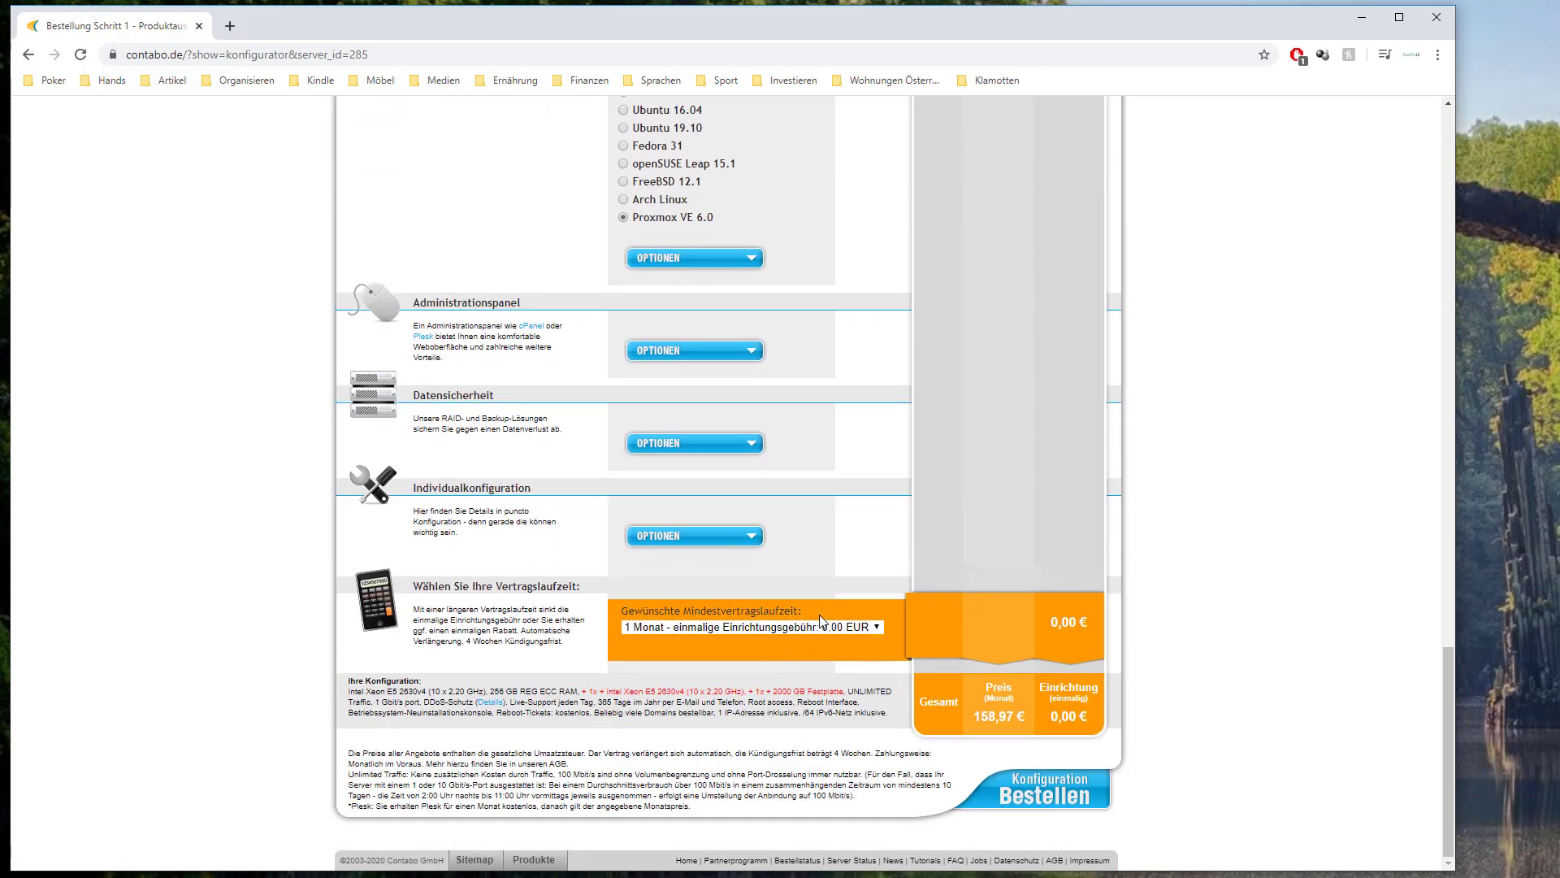
Step: Check the Mindestvertragslaufzeit discounts while leaving the term at 1 Monat
click(753, 632)
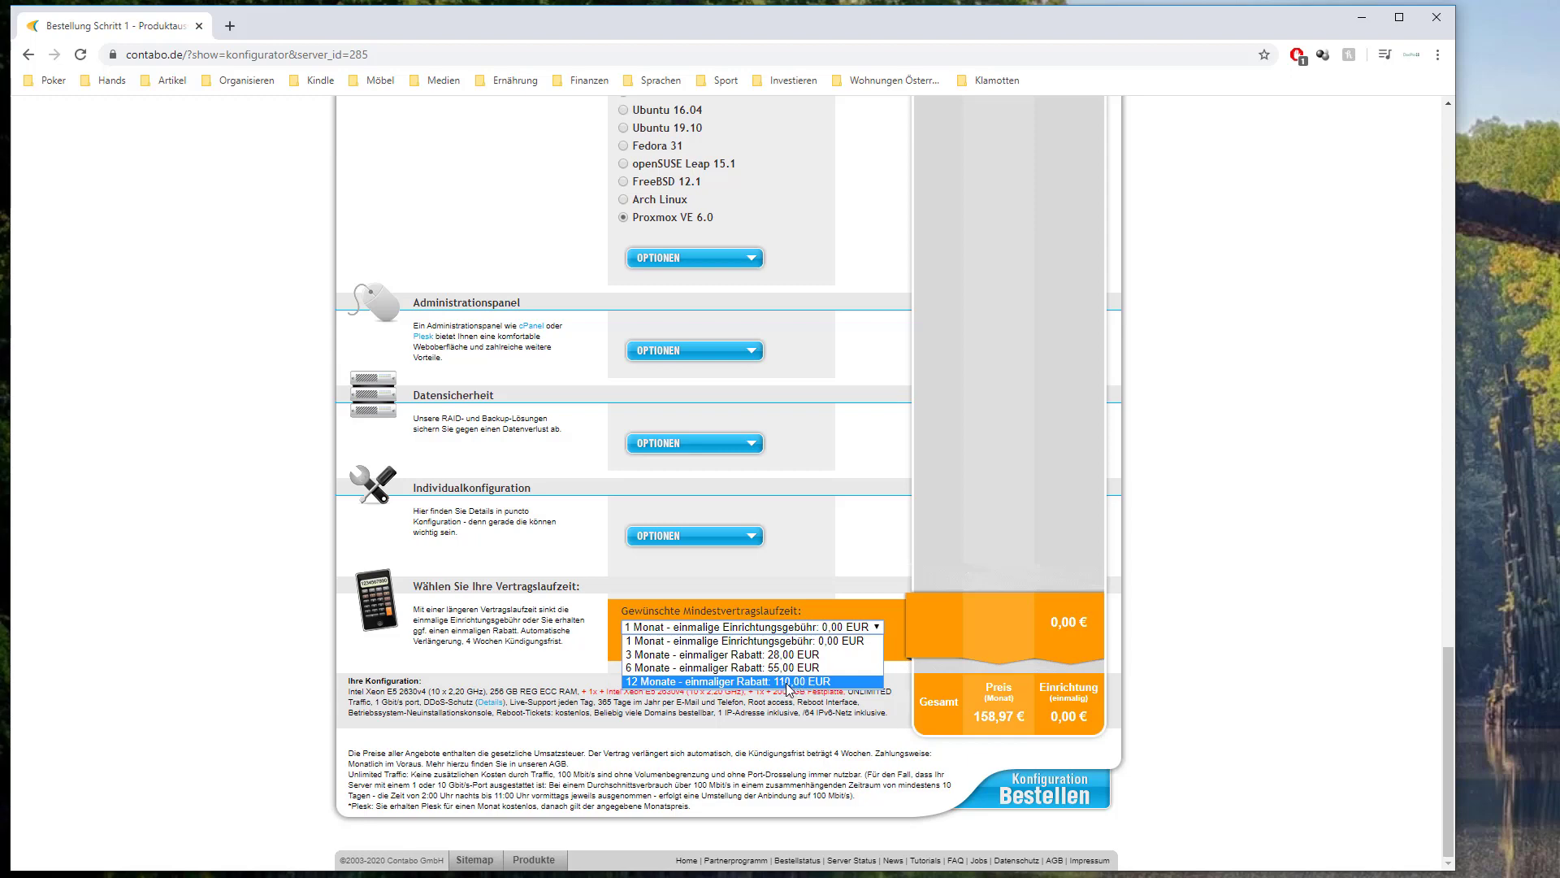
click(1158, 648)
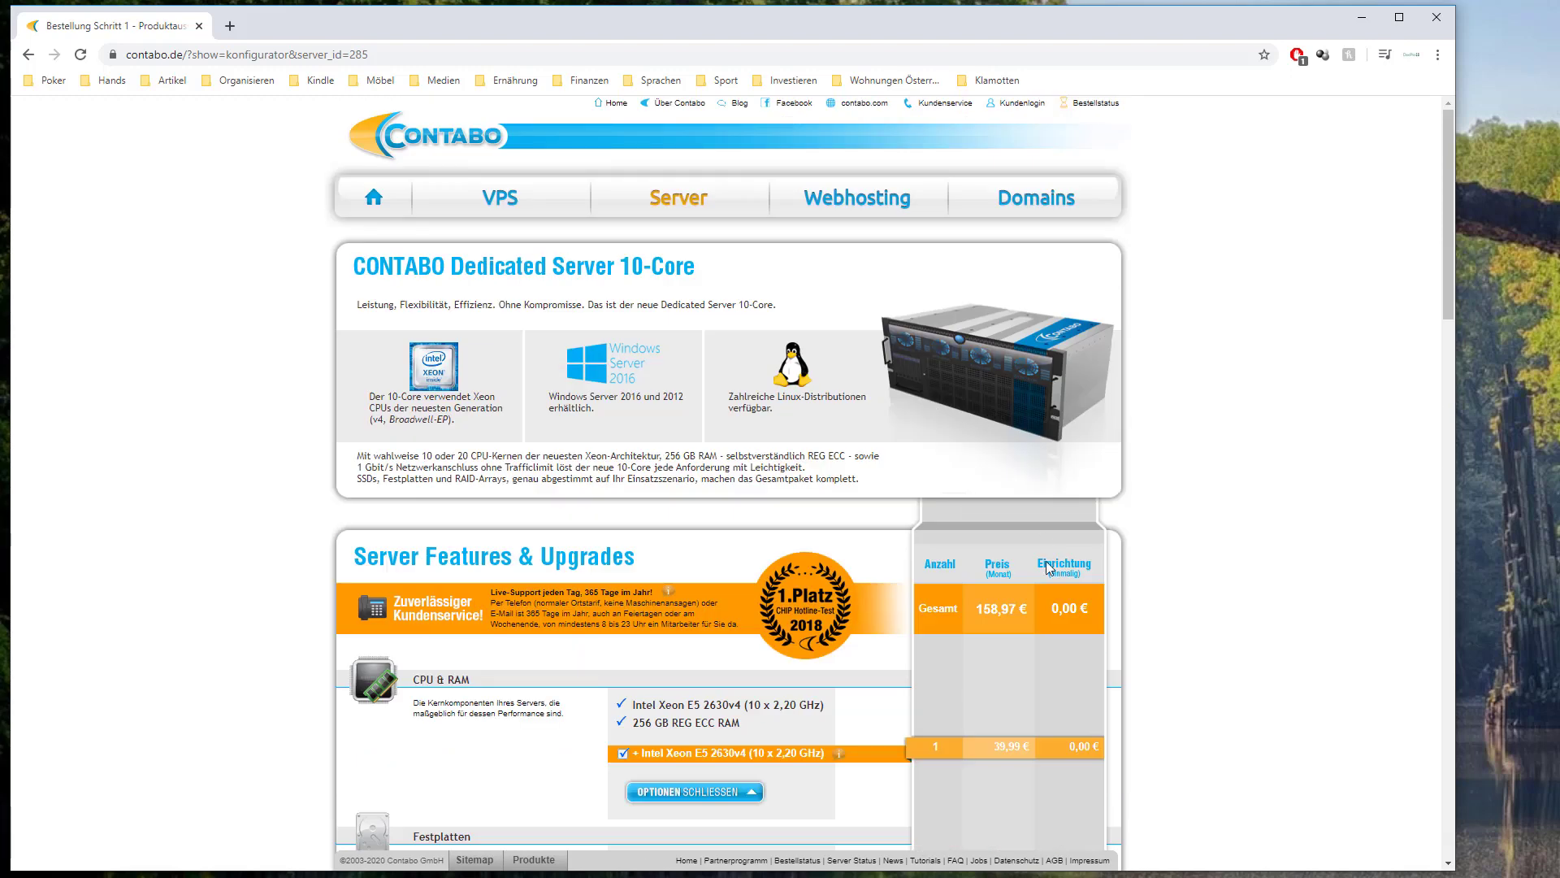
scroll(1205, 373, down, 2)
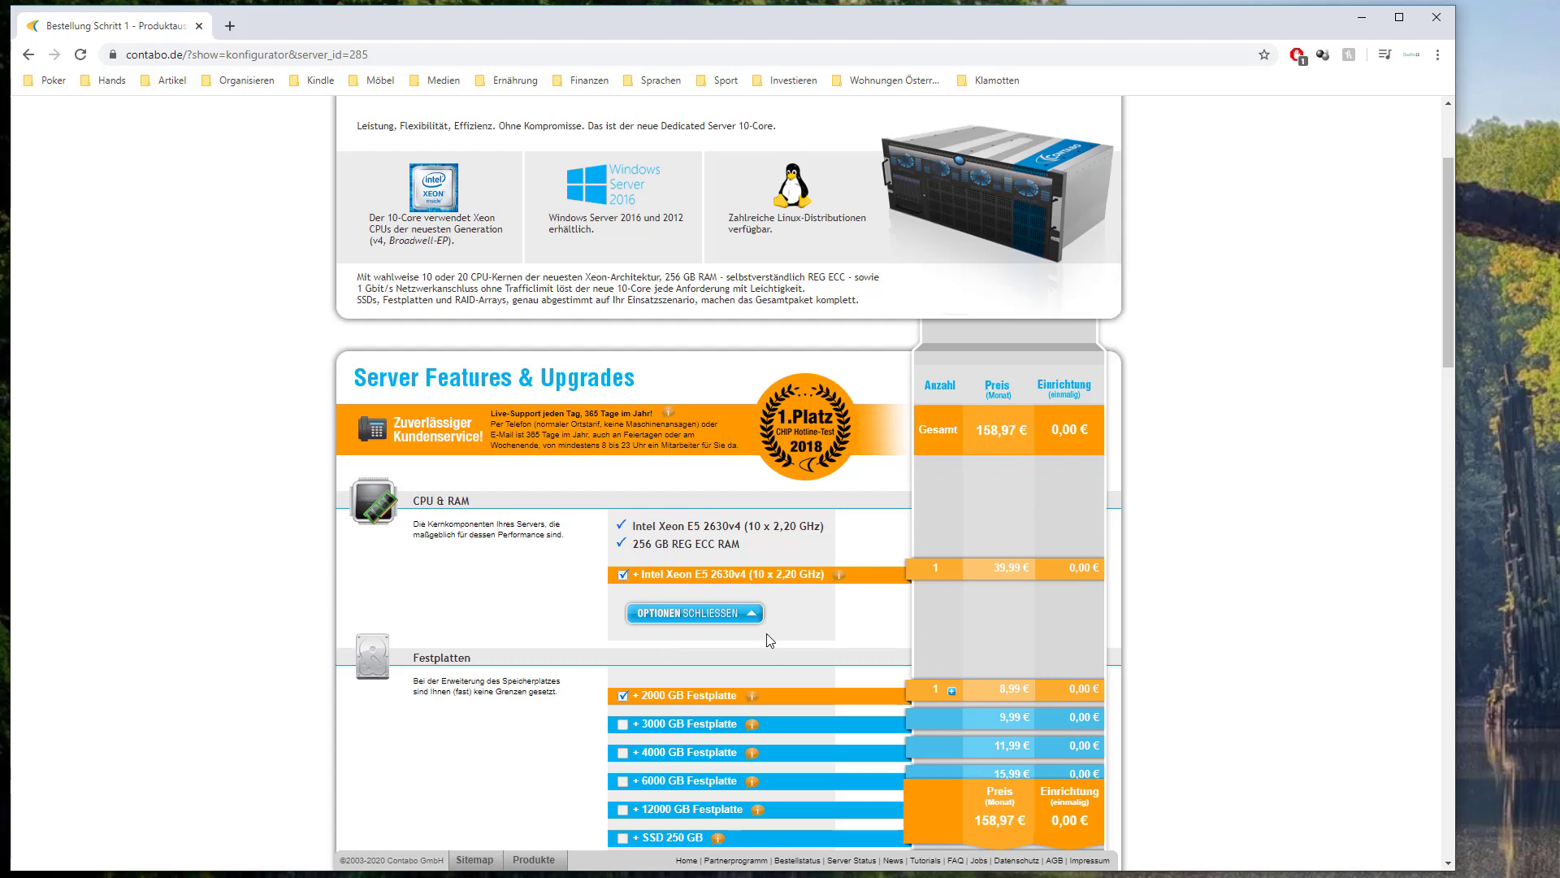
scroll(617, 645, down, 15)
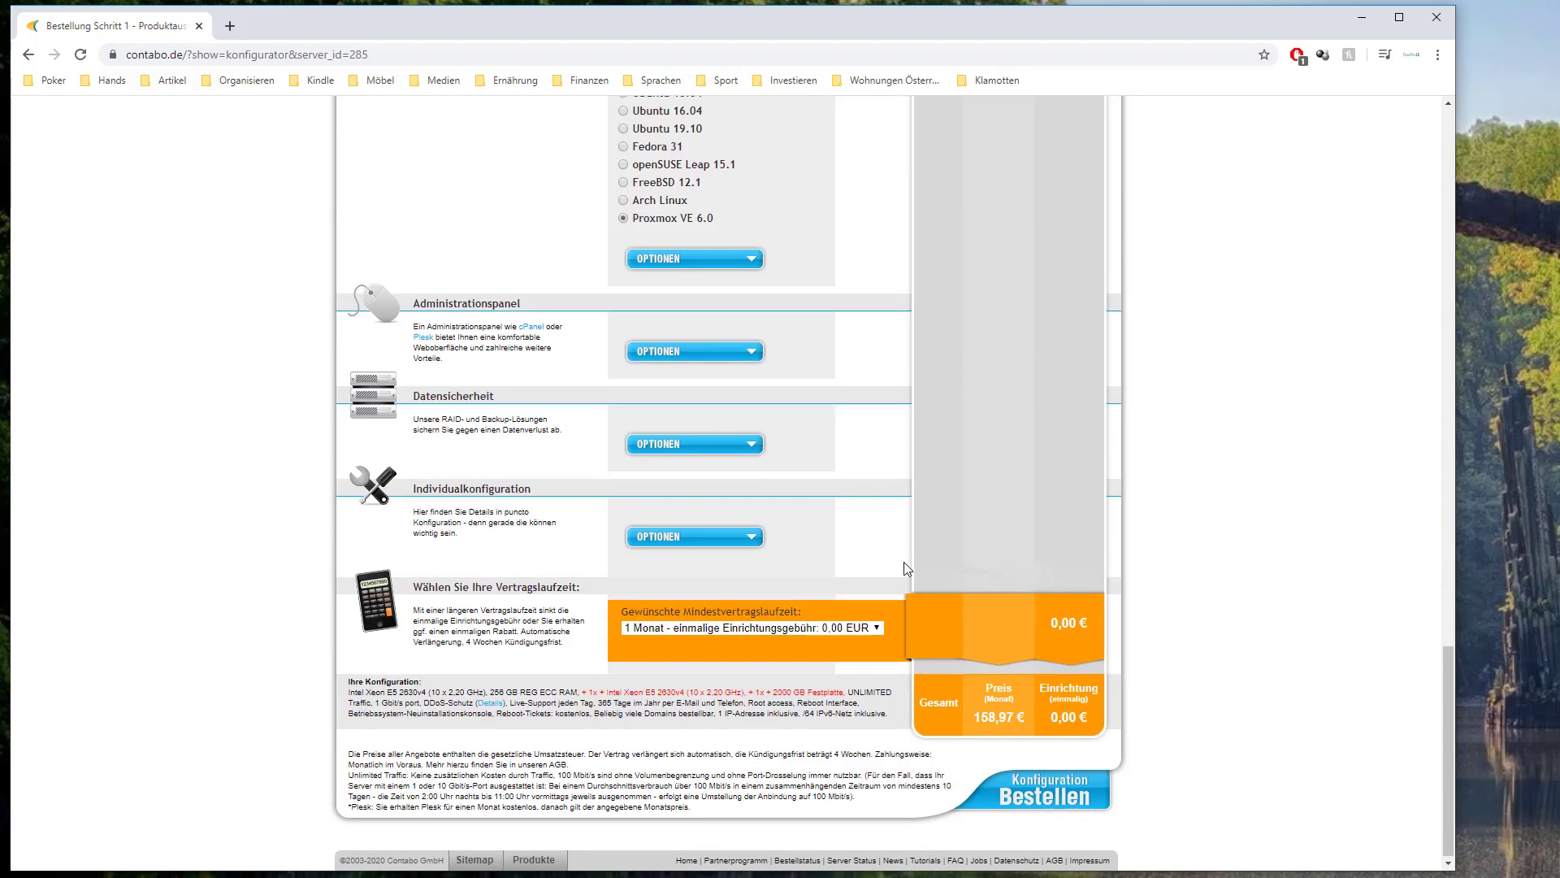
scroll(905, 567, up, 1)
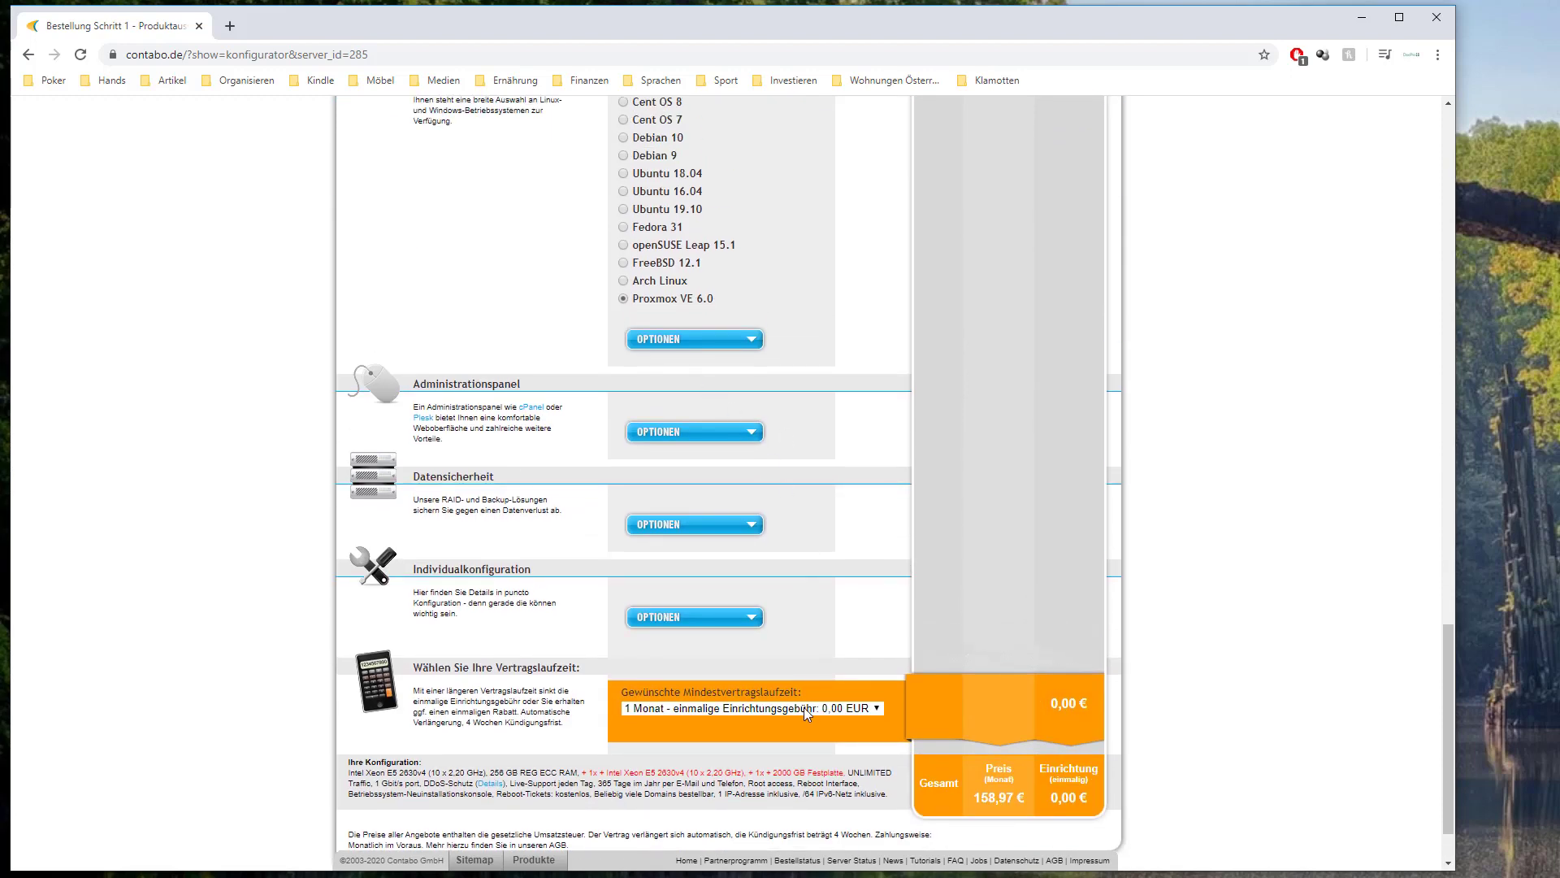
click(803, 707)
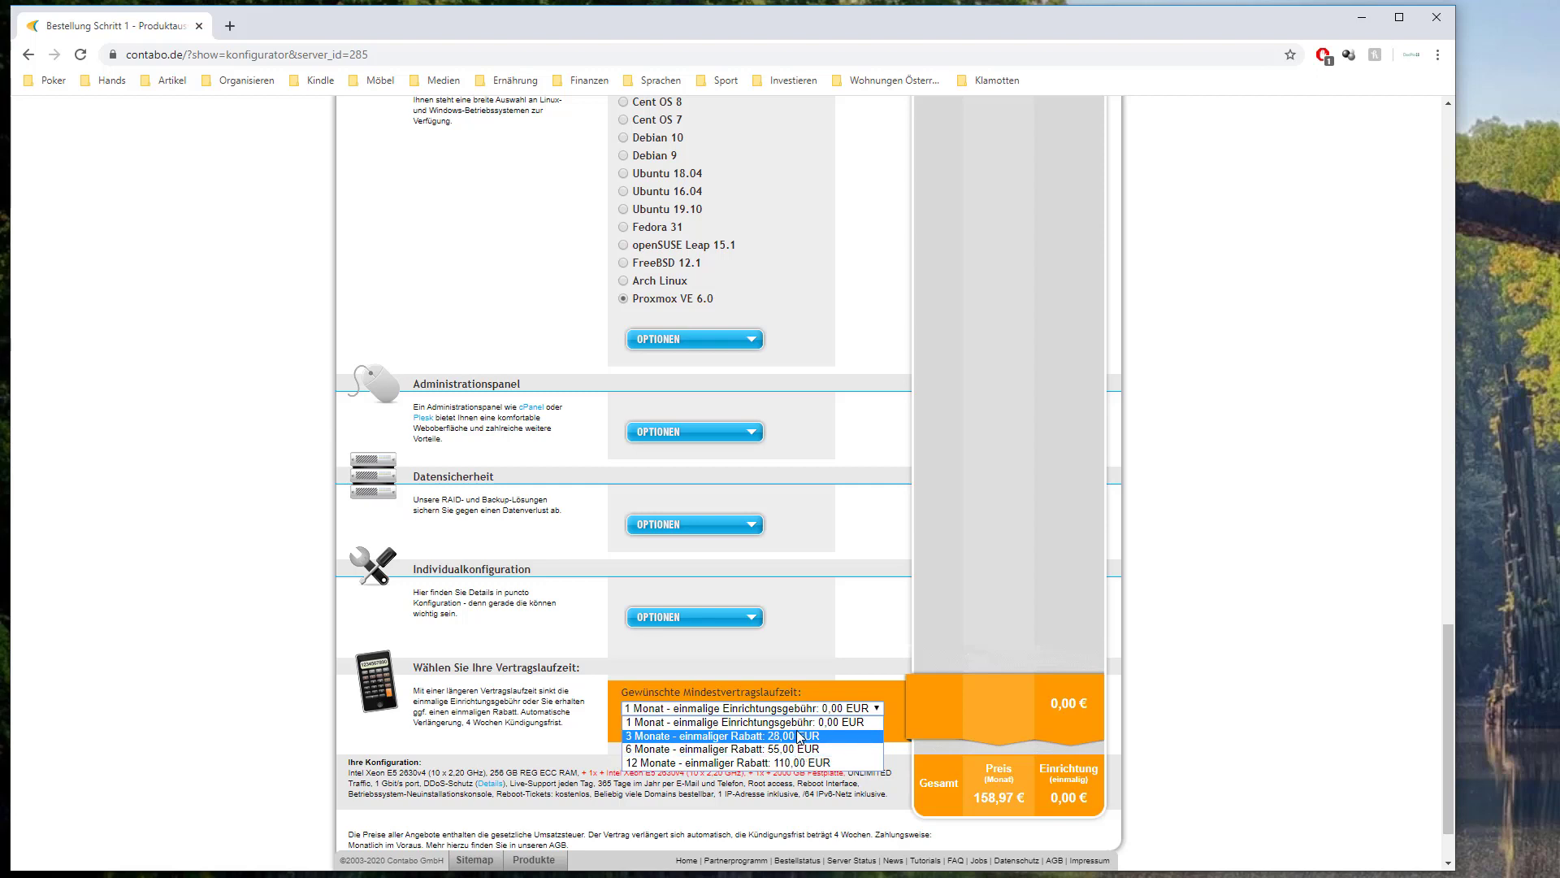
click(811, 710)
scroll(833, 707, down, 2)
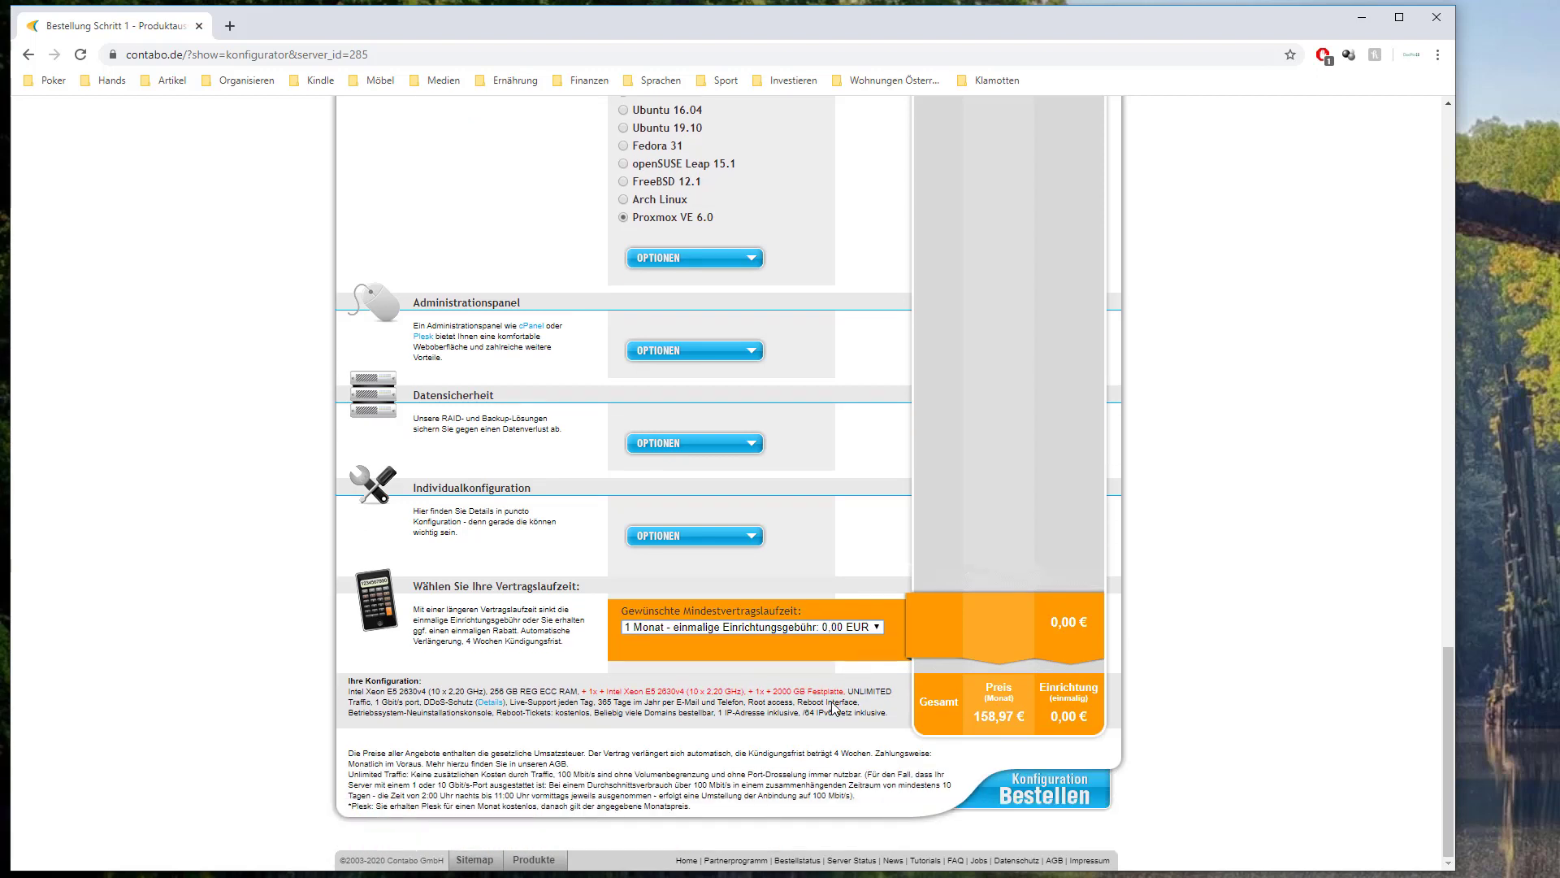
scroll(842, 715, up, 3)
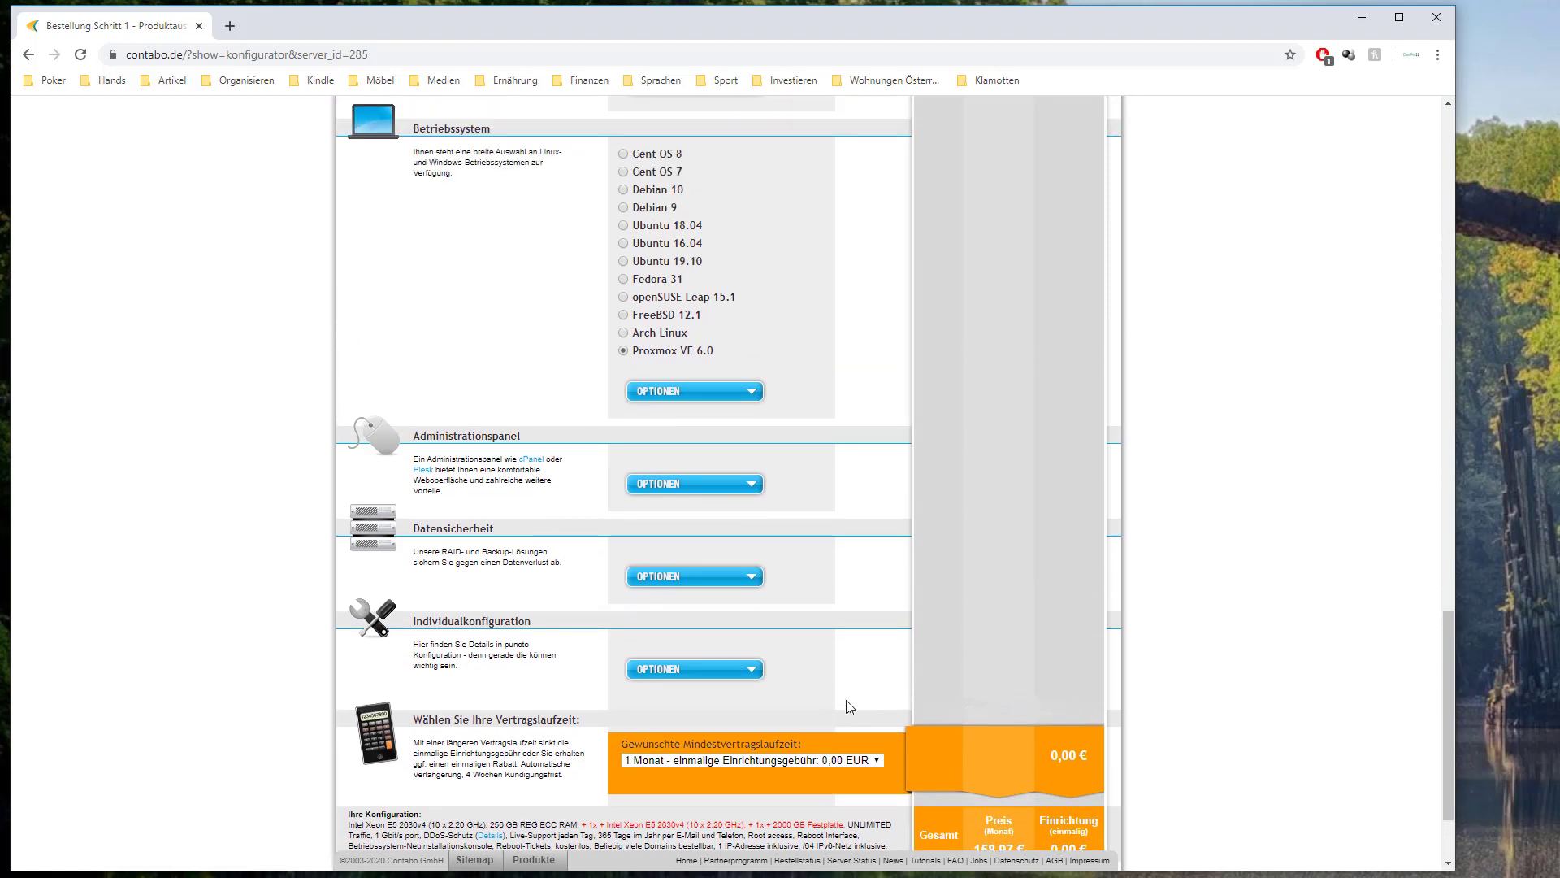
Step: Widen the Chrome window and return the 10-Core configurator to its top
scroll(863, 626, up, 3)
scroll(863, 622, up, 10)
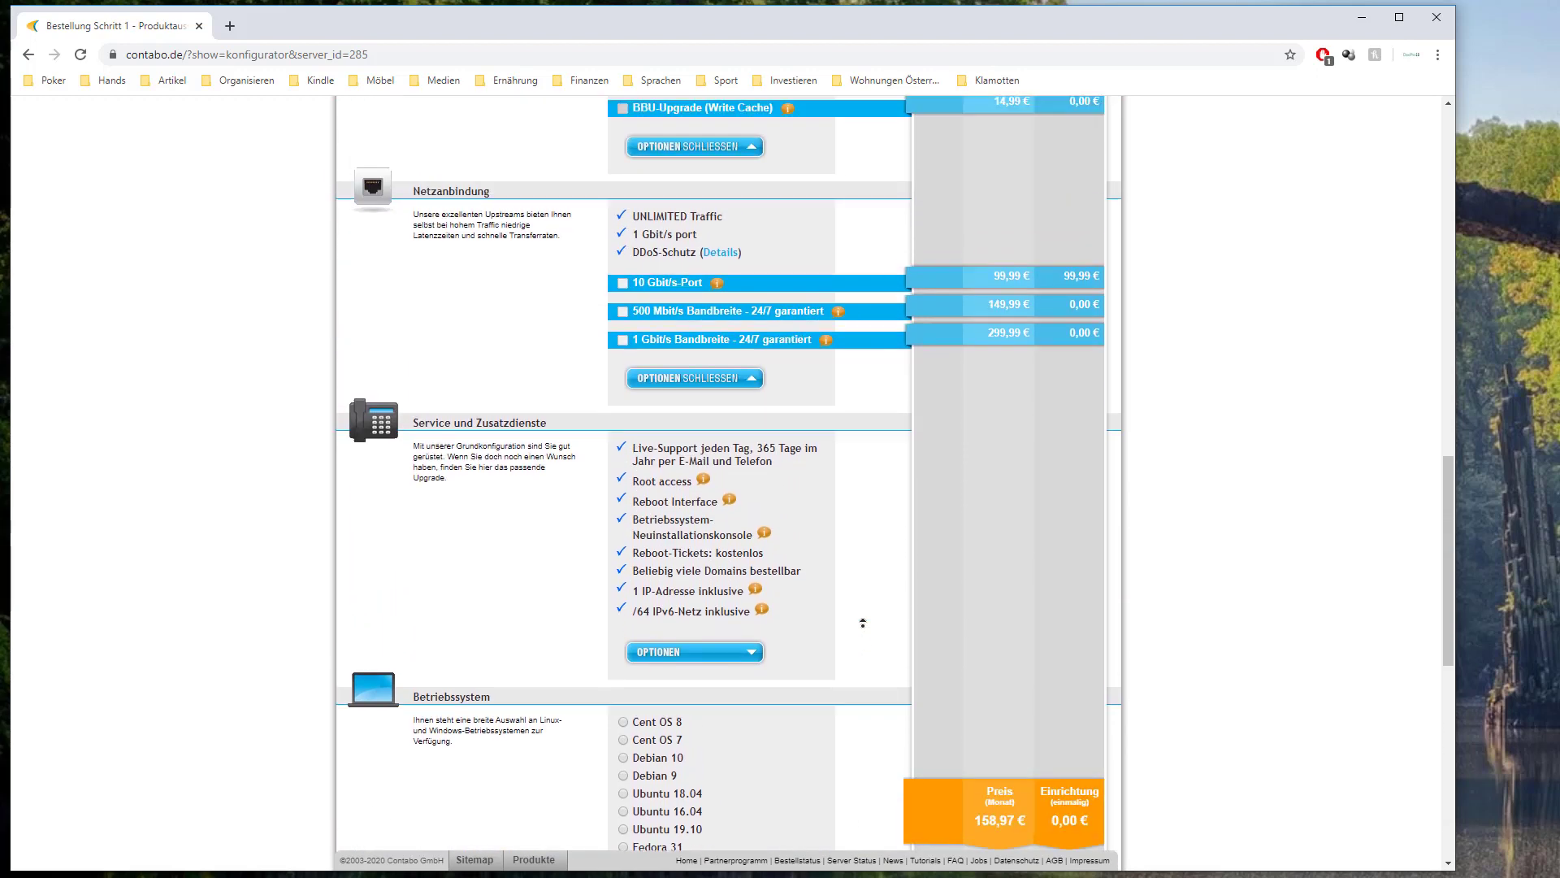
drag(1450, 437, 1106, 747)
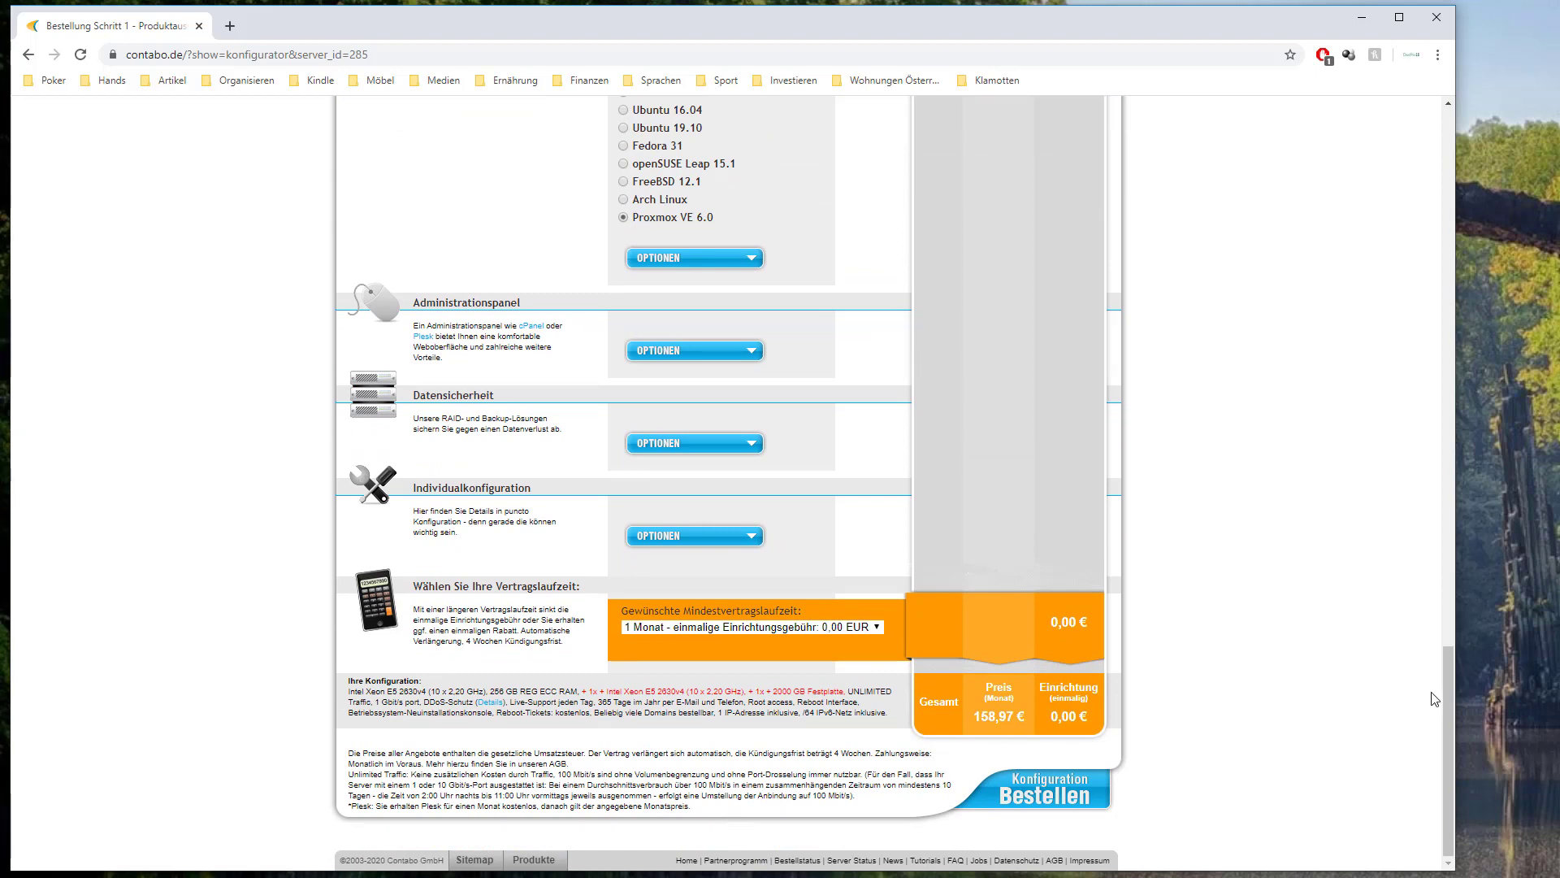
drag(1455, 675, 1547, 675)
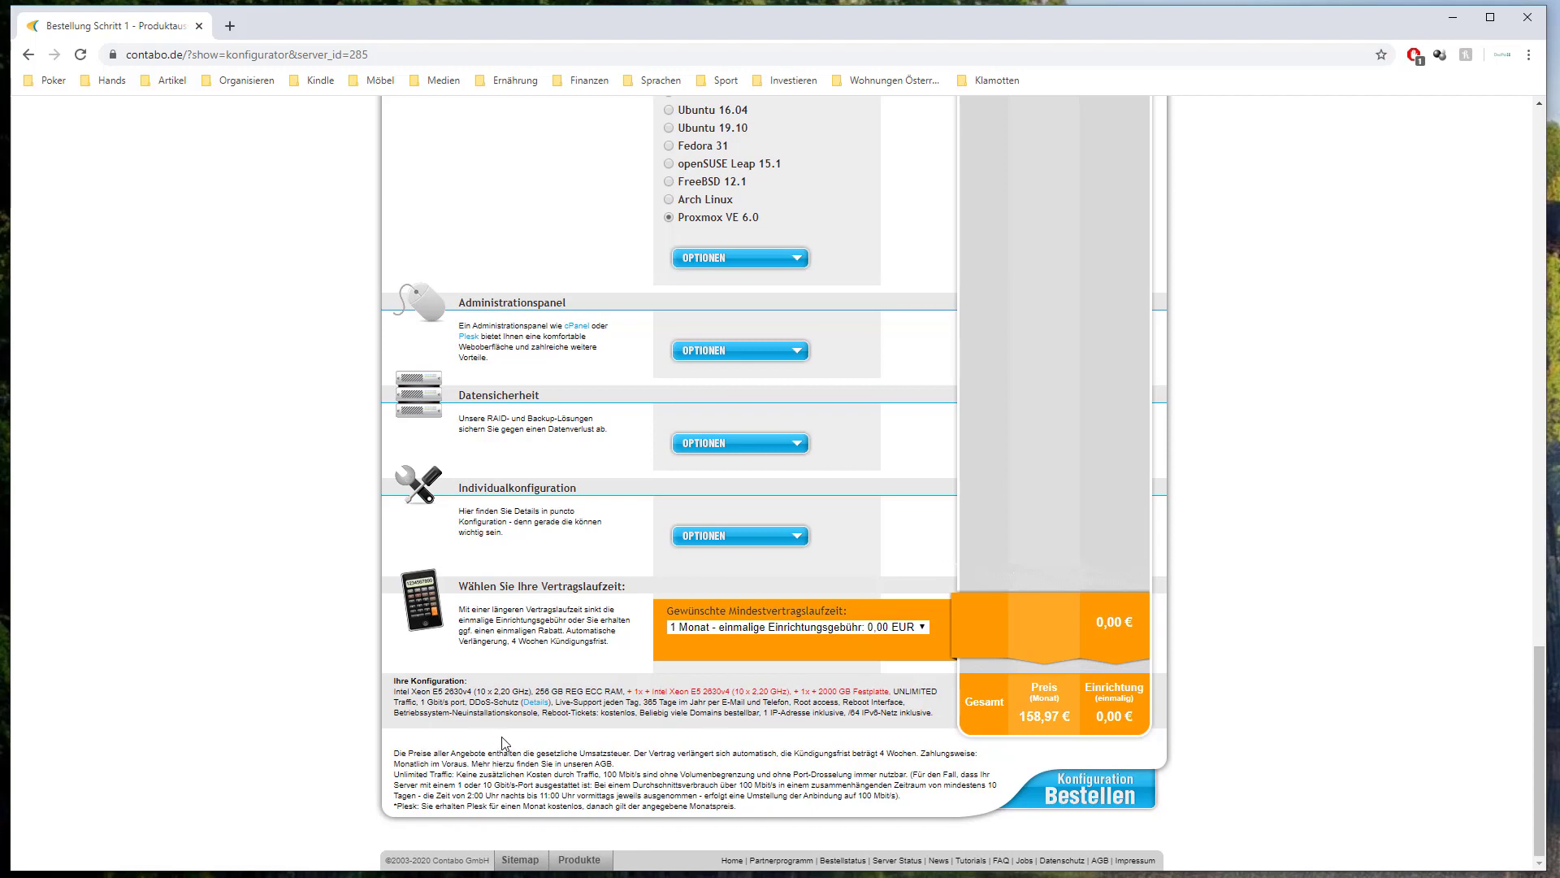
drag(1538, 718, 1500, 153)
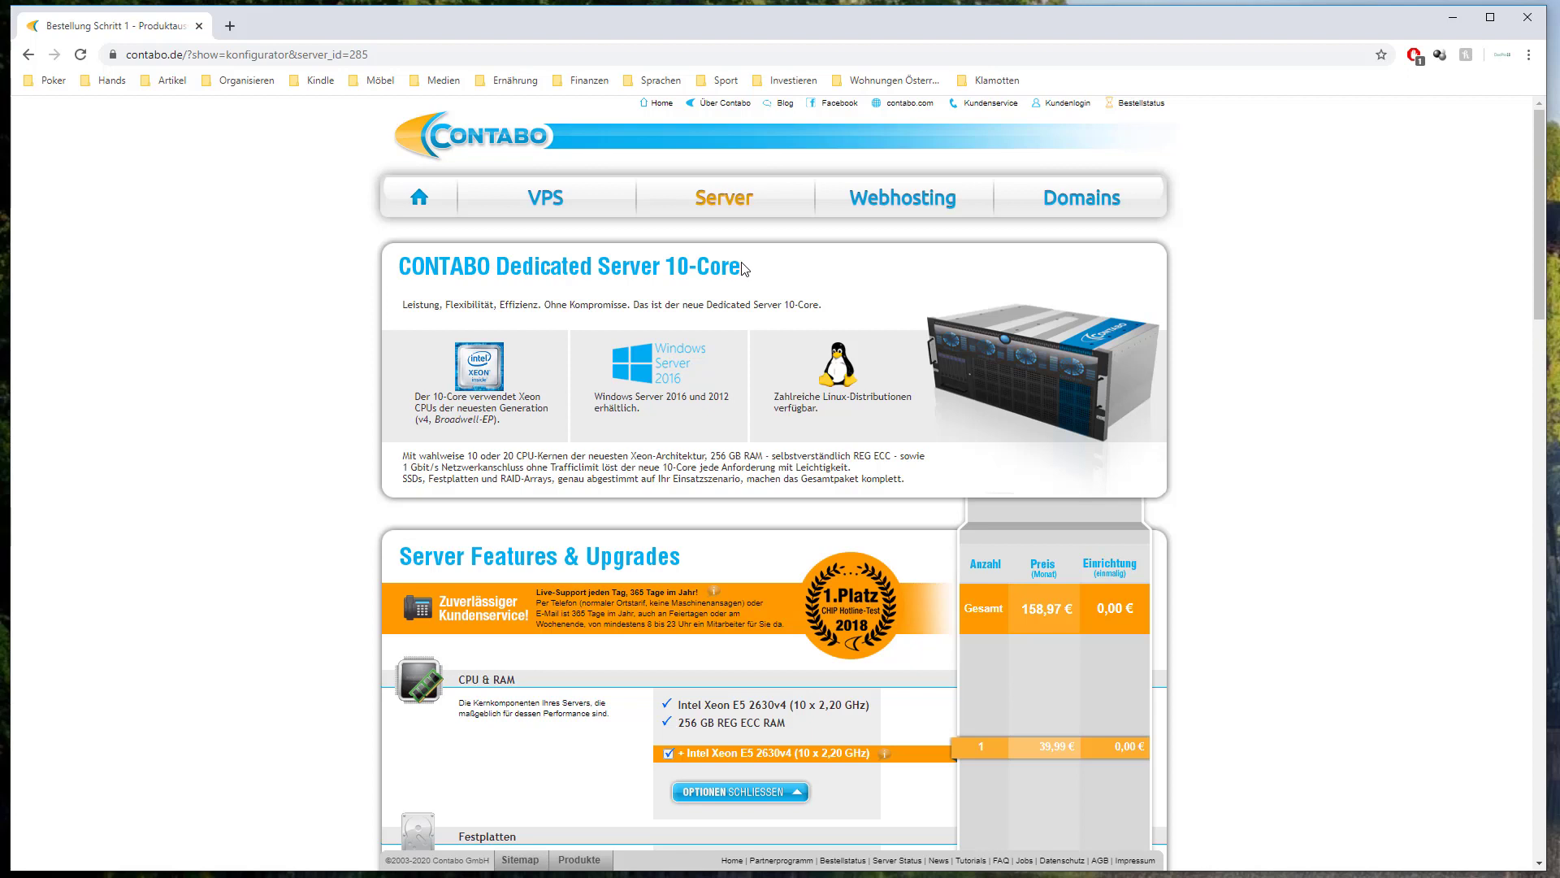
drag(1001, 30, 1003, 32)
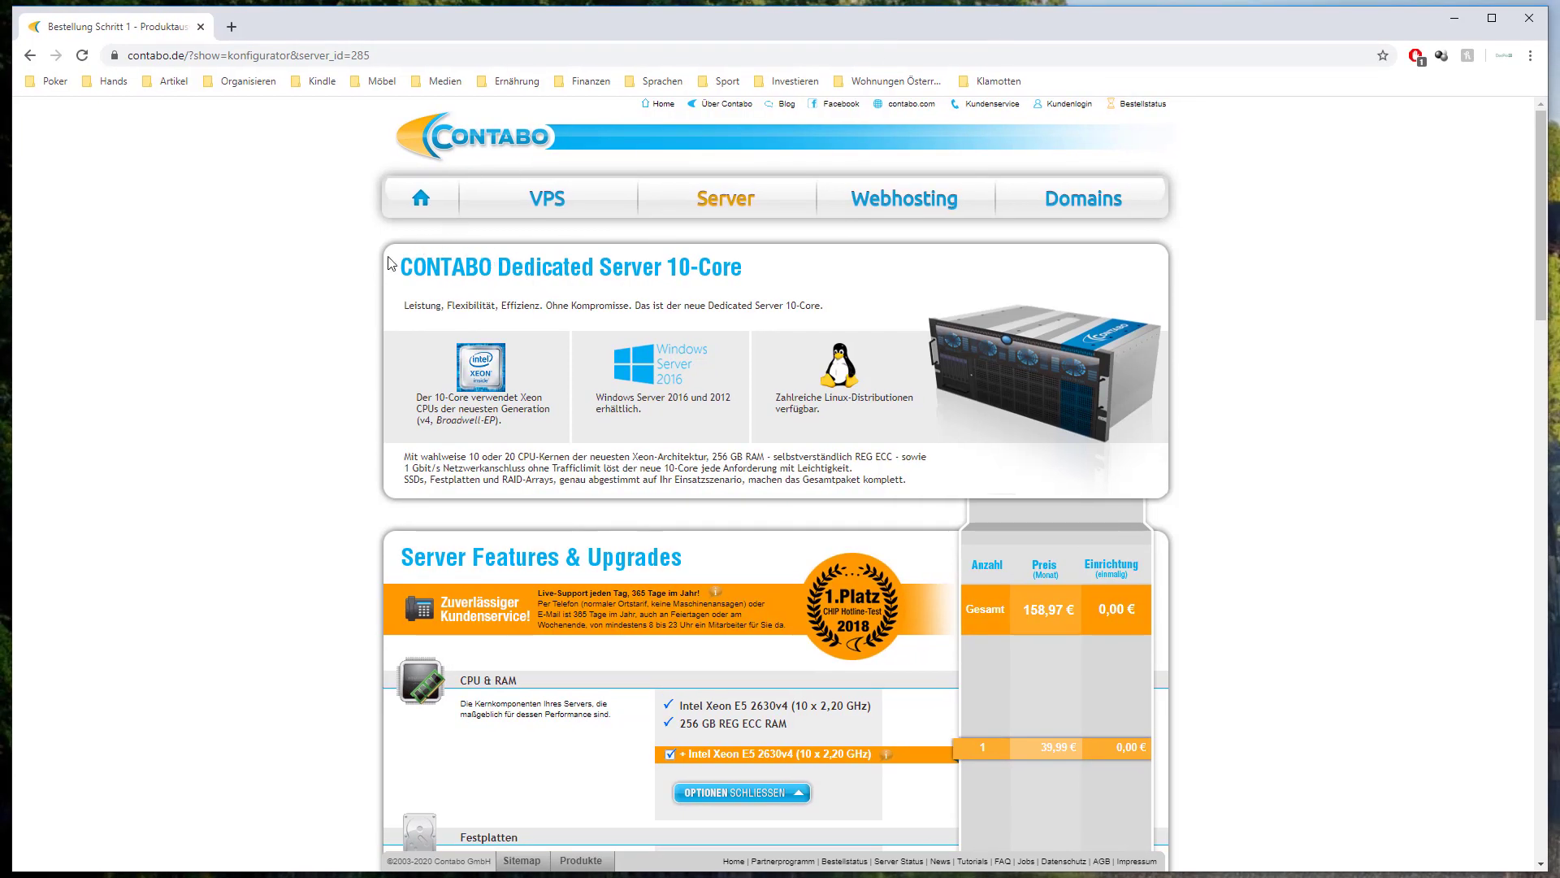